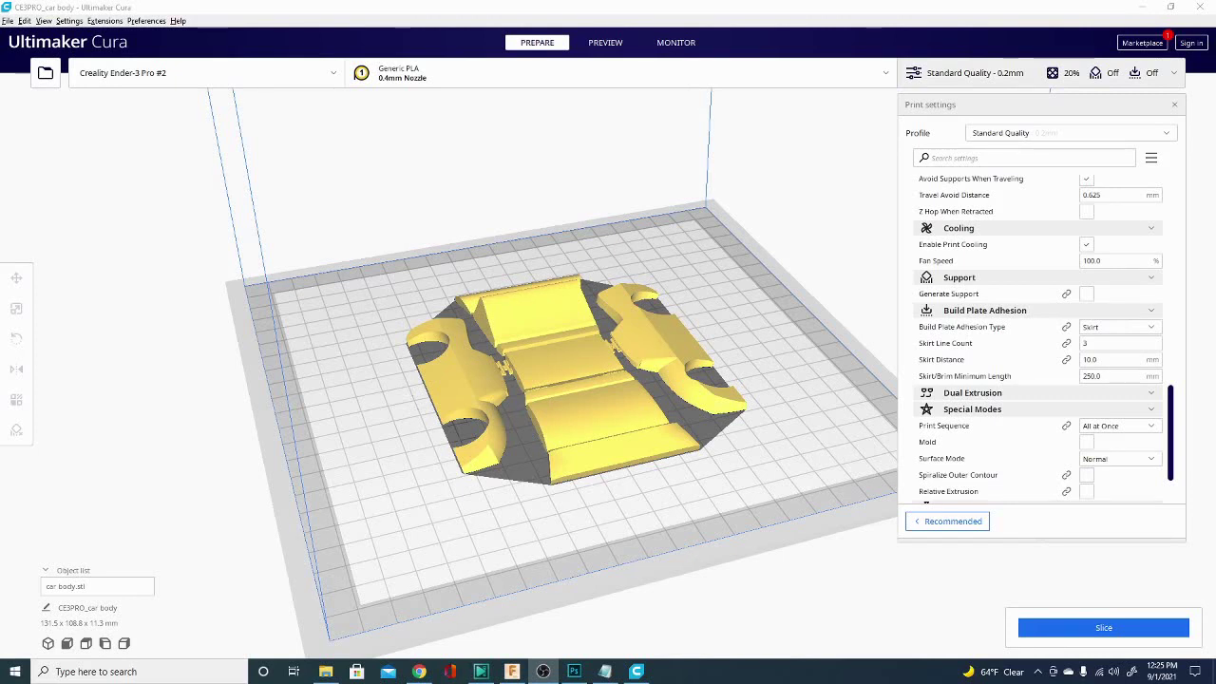
- Open the What's New notes from the Help menu, read through them, then close them
{"action": "left_click", "coordinate": [178, 20]}
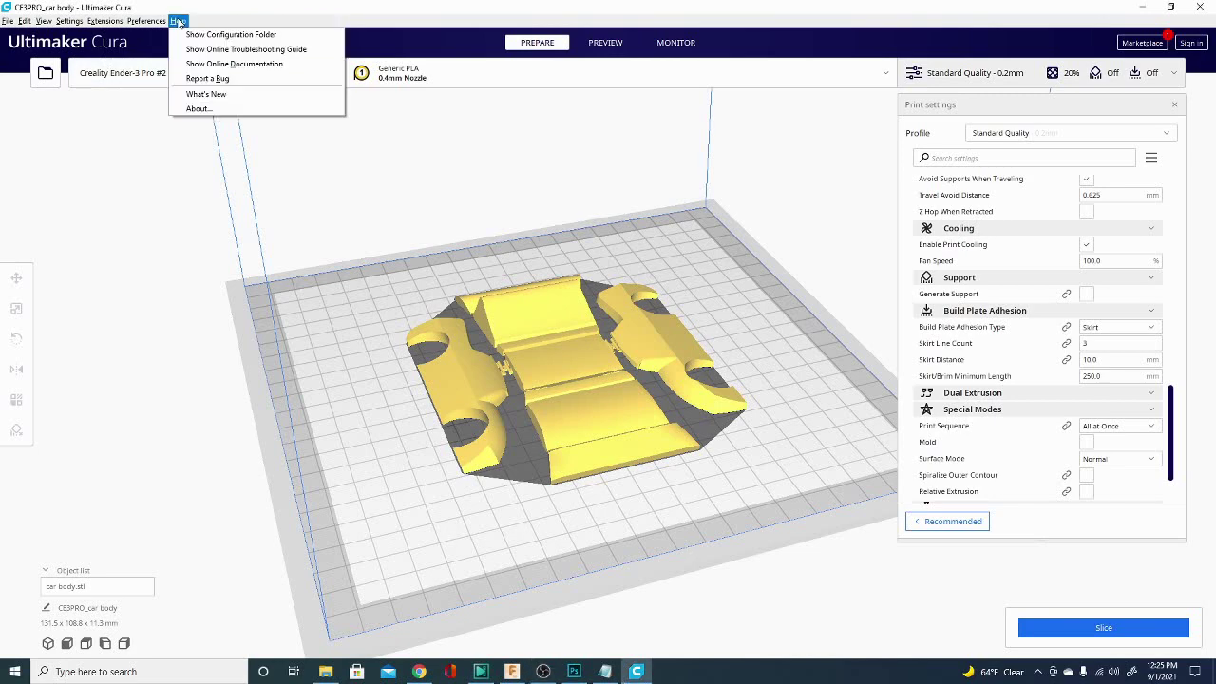
{"action": "left_click", "coordinate": [202, 95]}
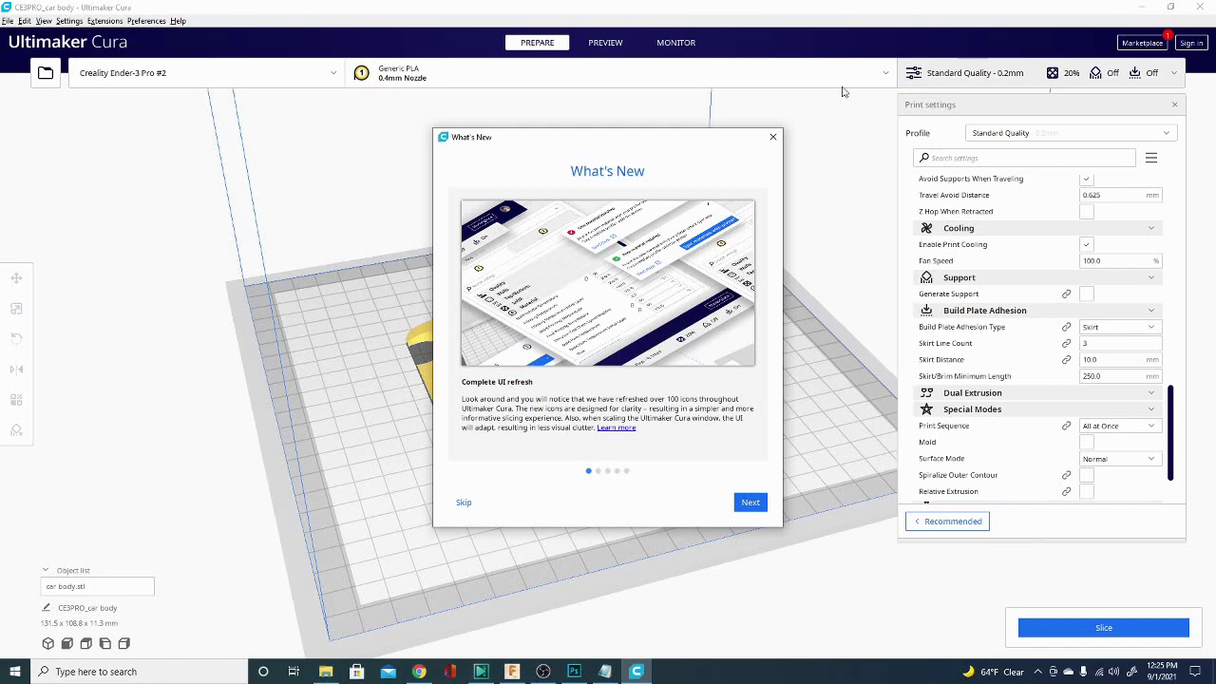
{"action": "left_click", "coordinate": [772, 139]}
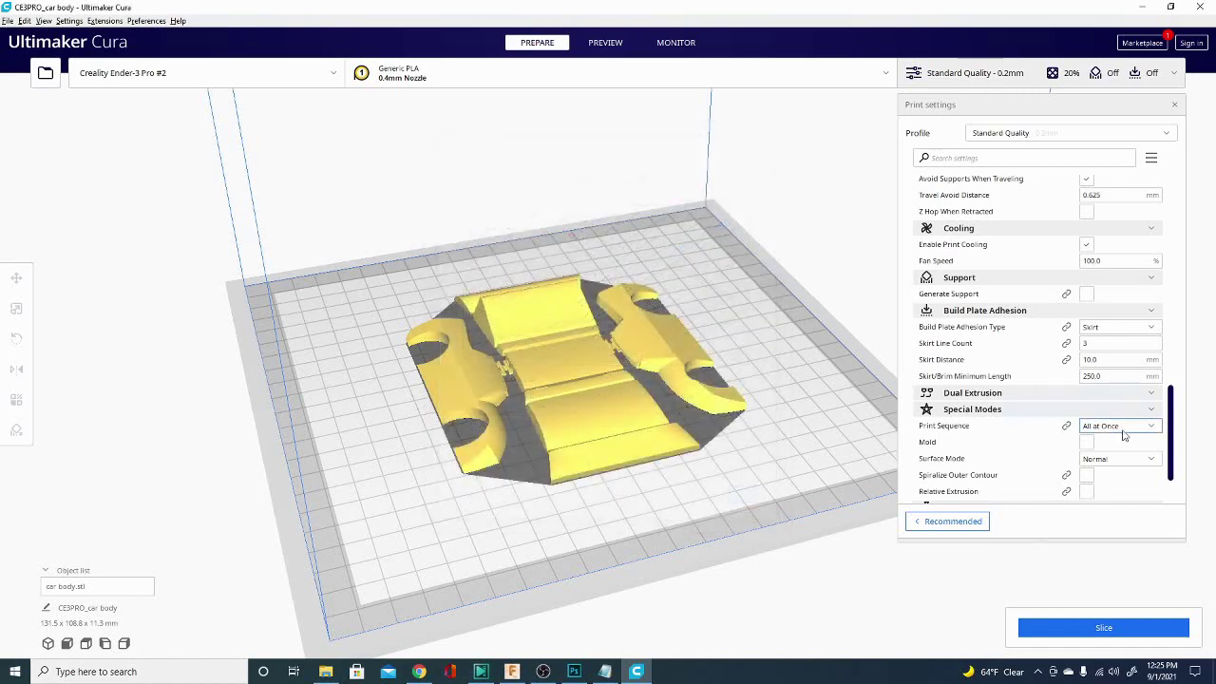
{"action": "scroll", "coordinate": [1170, 420], "scroll_direction": "down", "scroll_amount": 3}
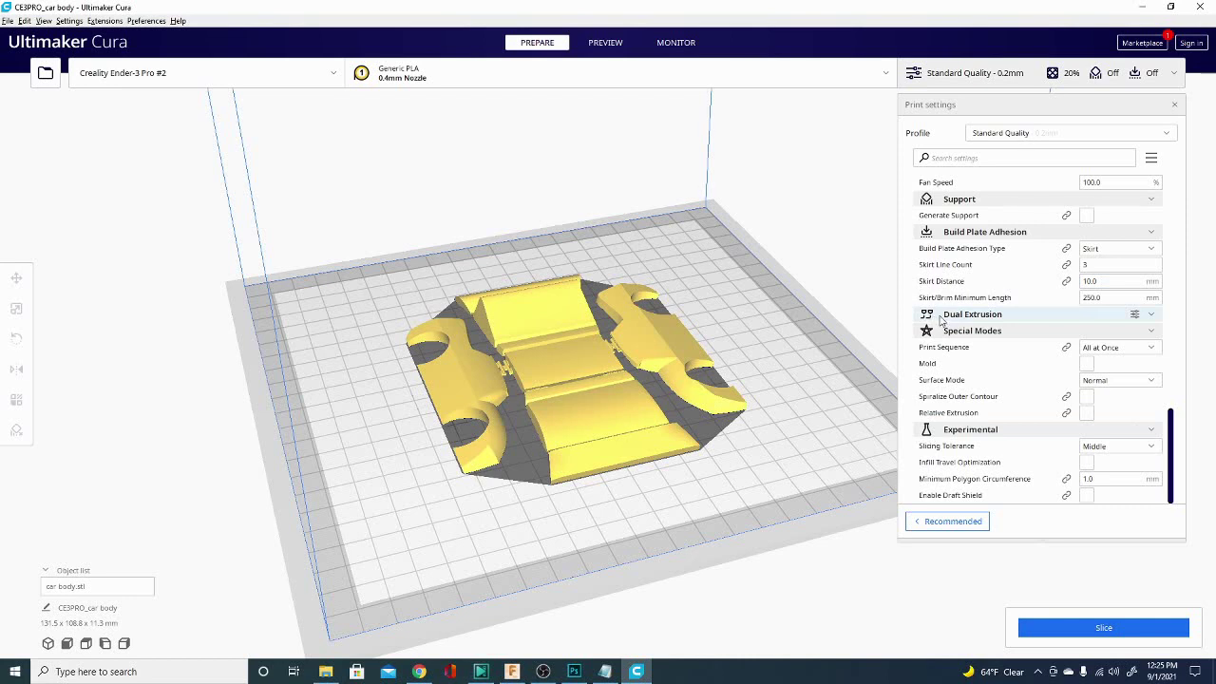
{"action": "scroll", "coordinate": [940, 321], "scroll_direction": "up", "scroll_amount": 5}
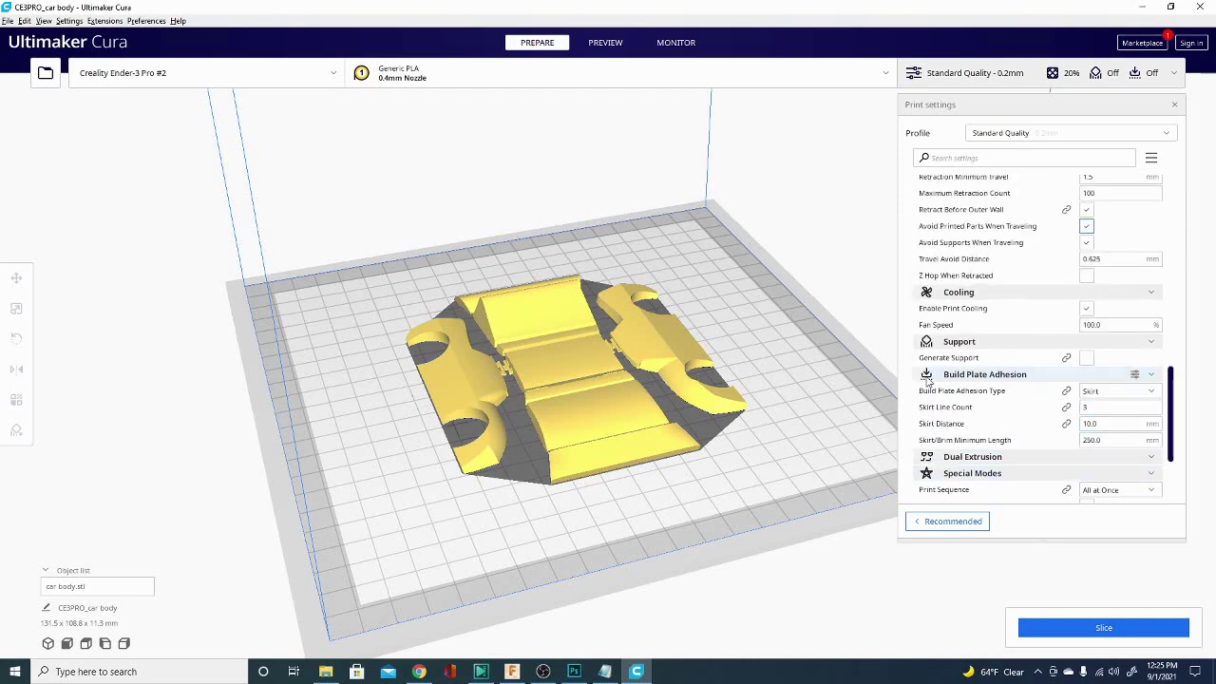
{"action": "scroll", "coordinate": [927, 378], "scroll_direction": "up", "scroll_amount": 6}
{"action": "scroll", "coordinate": [927, 378], "scroll_direction": "up", "scroll_amount": 7}
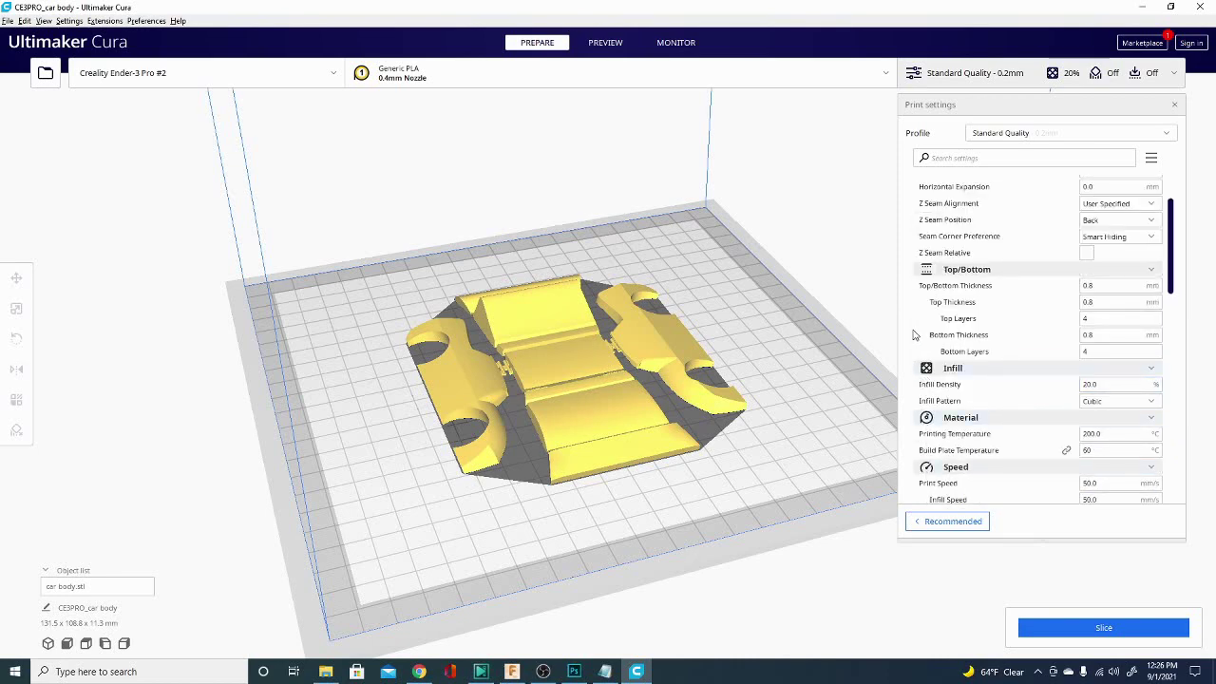
{"action": "scroll", "coordinate": [914, 334], "scroll_direction": "up", "scroll_amount": 2}
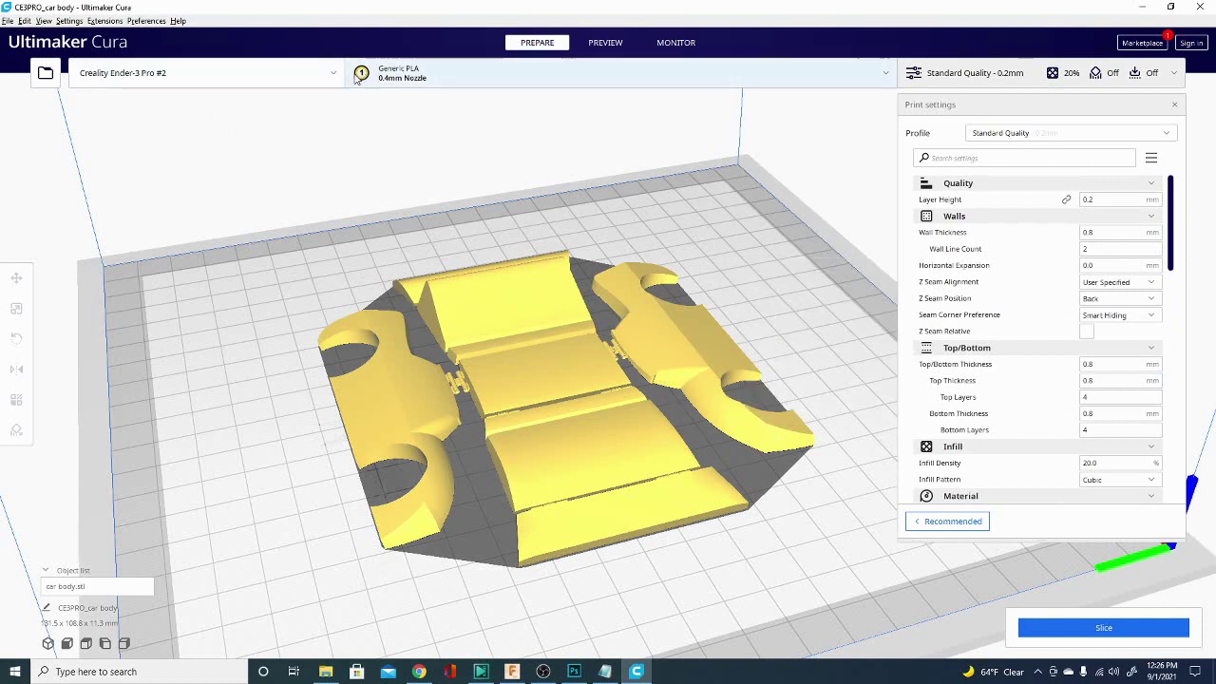
- Choose Eryone > PLA > PLA as the material so the car body turns red
{"action": "left_click", "coordinate": [466, 72]}
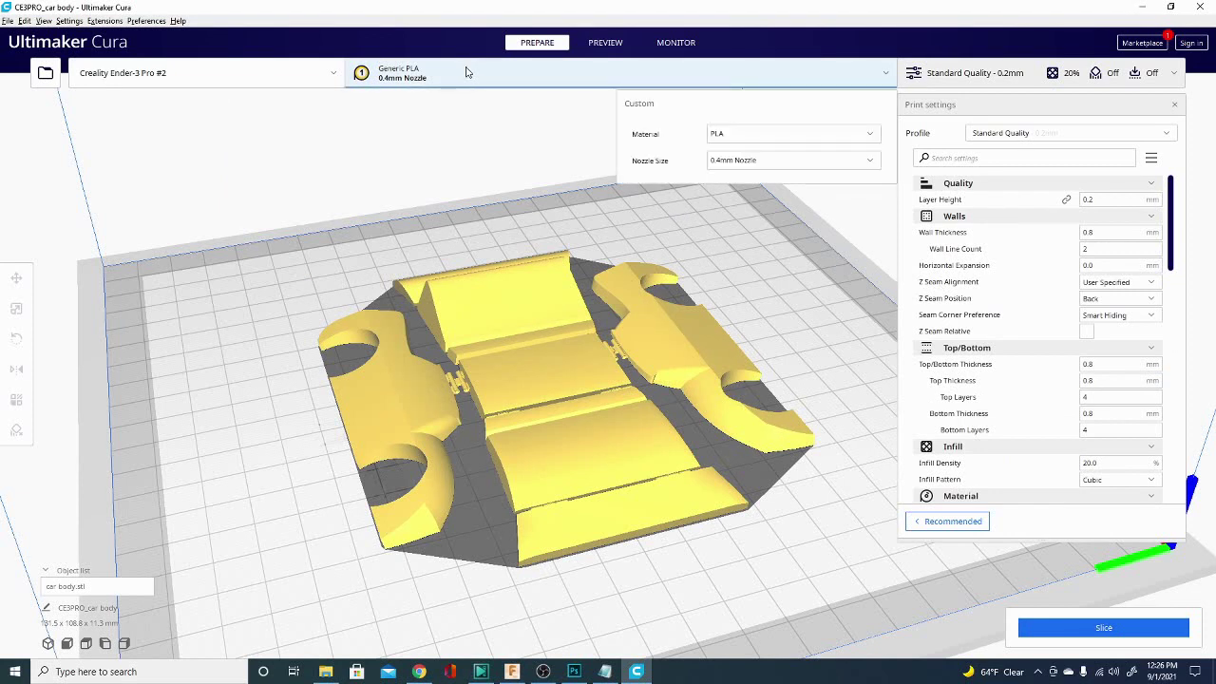
{"action": "left_click", "coordinate": [794, 133]}
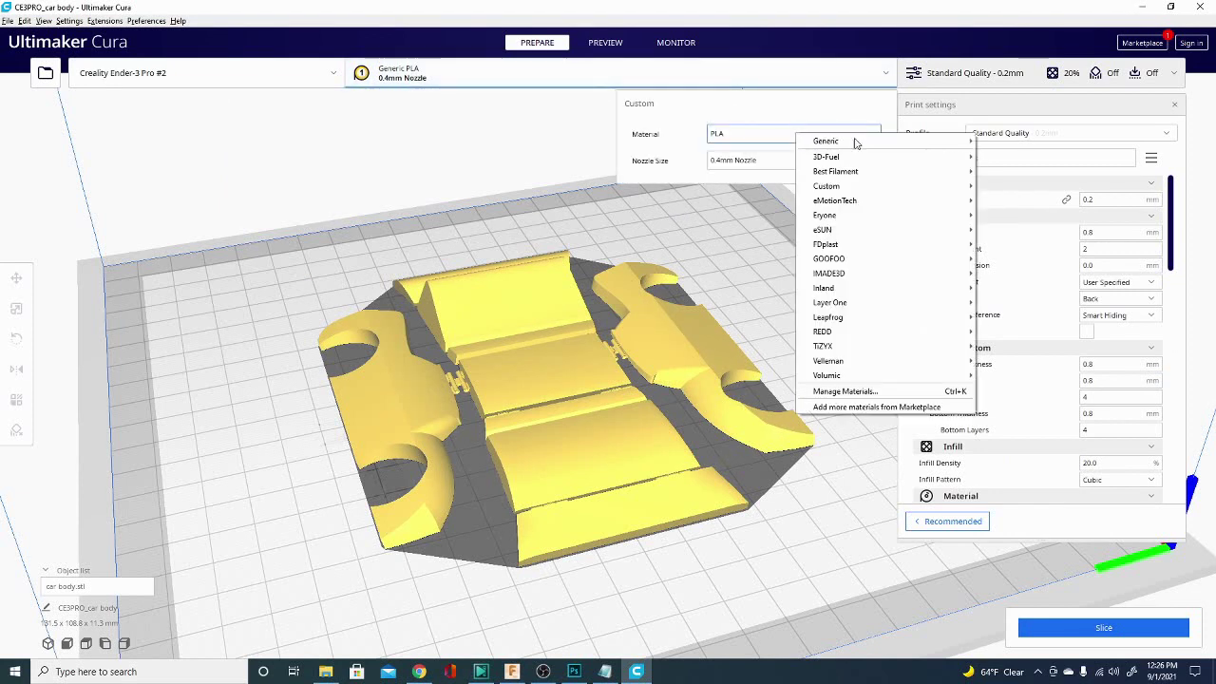
{"action": "mouse_move", "coordinate": [905, 218]}
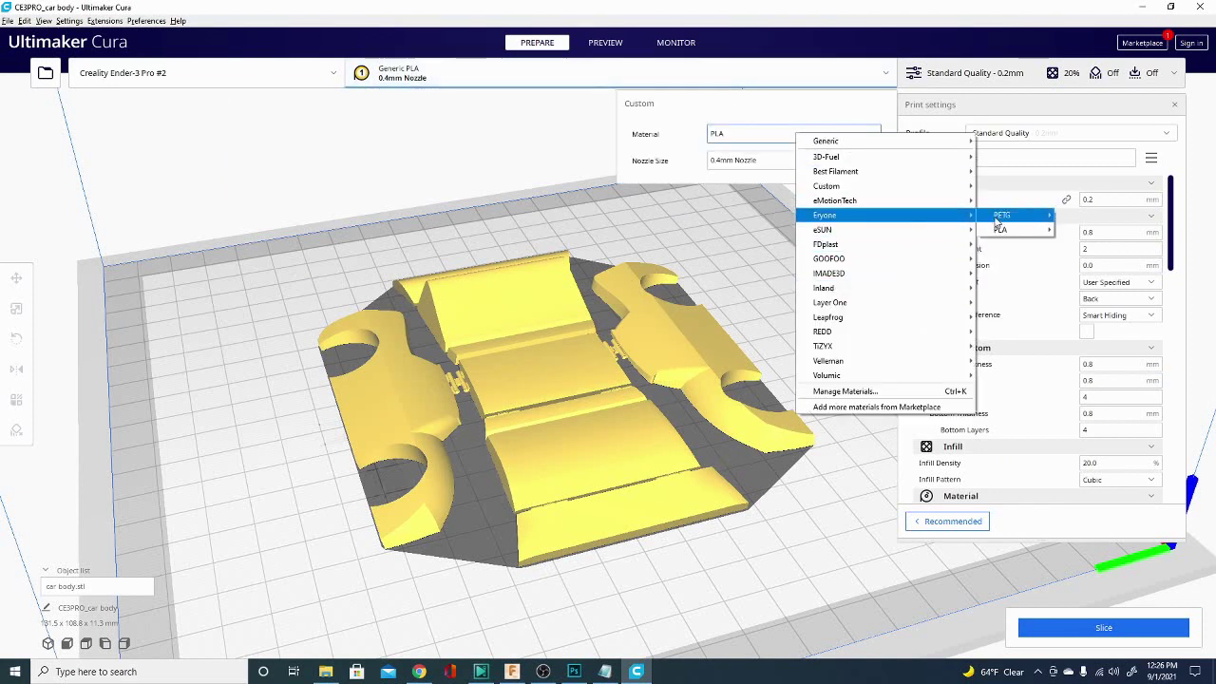
{"action": "mouse_move", "coordinate": [1004, 230]}
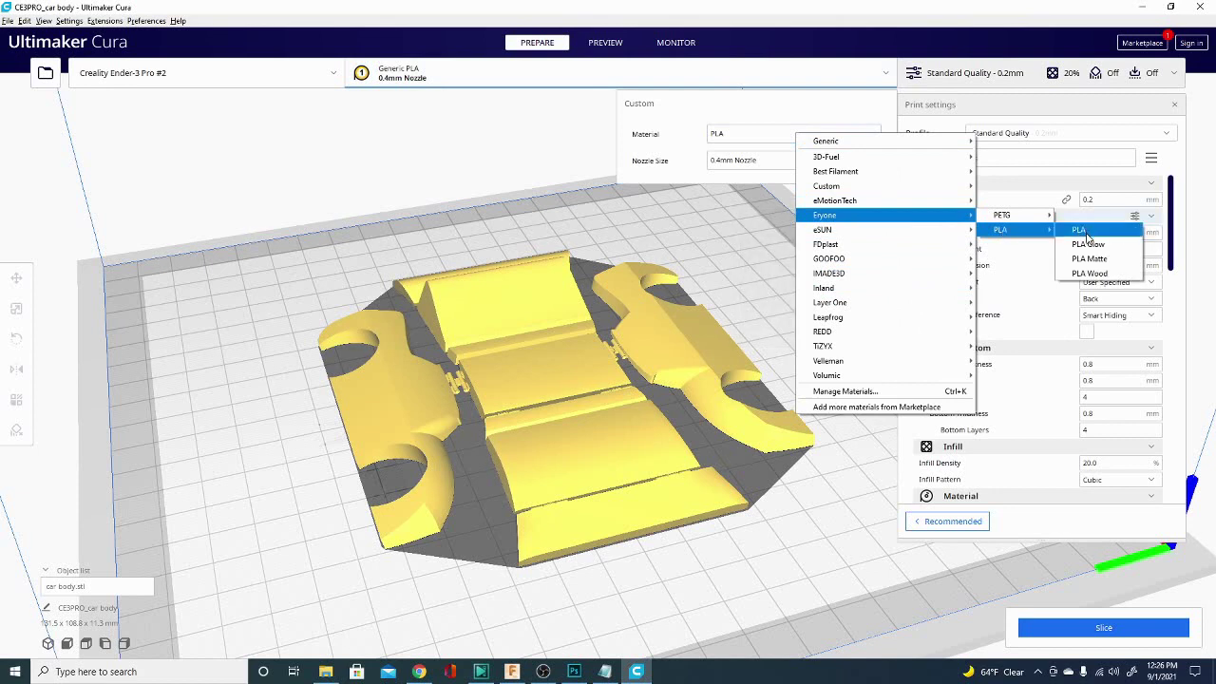
{"action": "left_click", "coordinate": [1083, 231]}
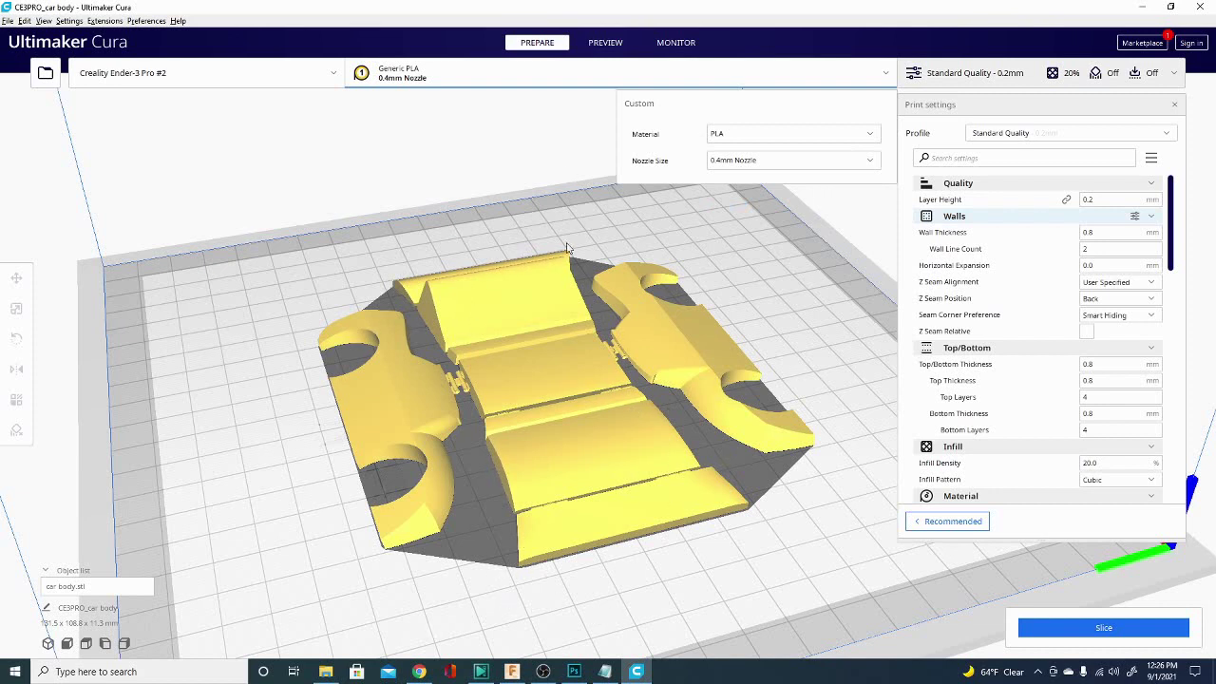
{"action": "left_click", "coordinate": [565, 392]}
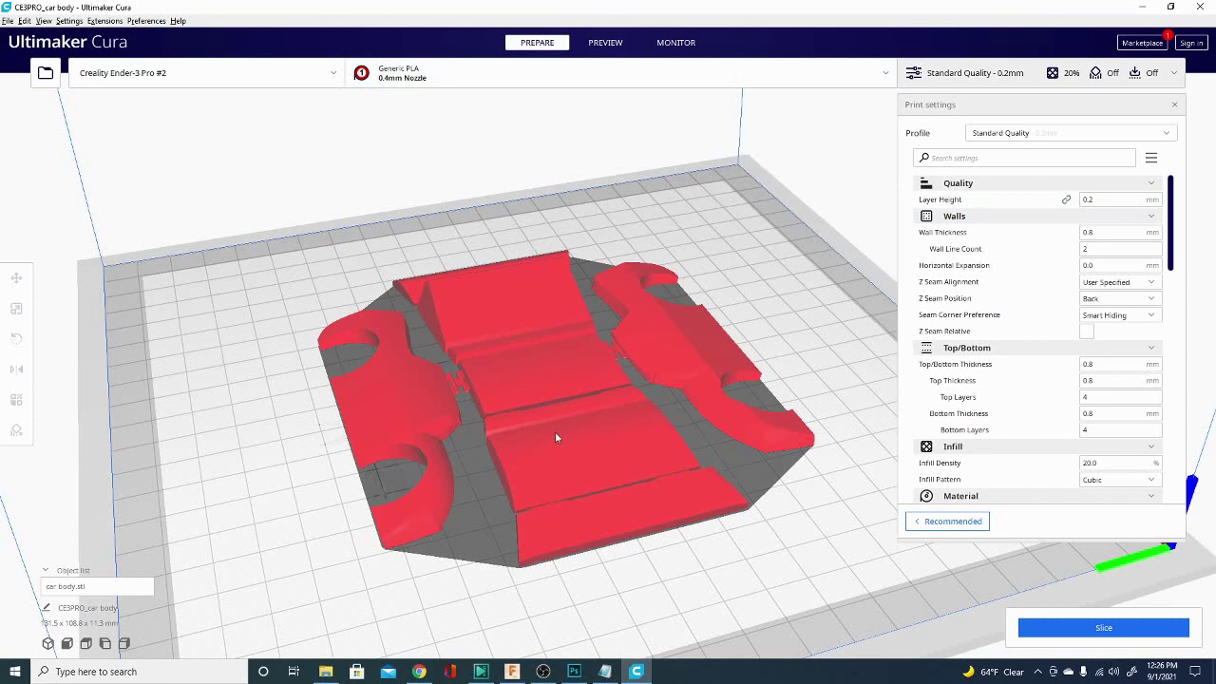
- Select the car body to show its 100% scale, about 131.5 x 108.8 x 11.3 mm
{"action": "left_click", "coordinate": [542, 375]}
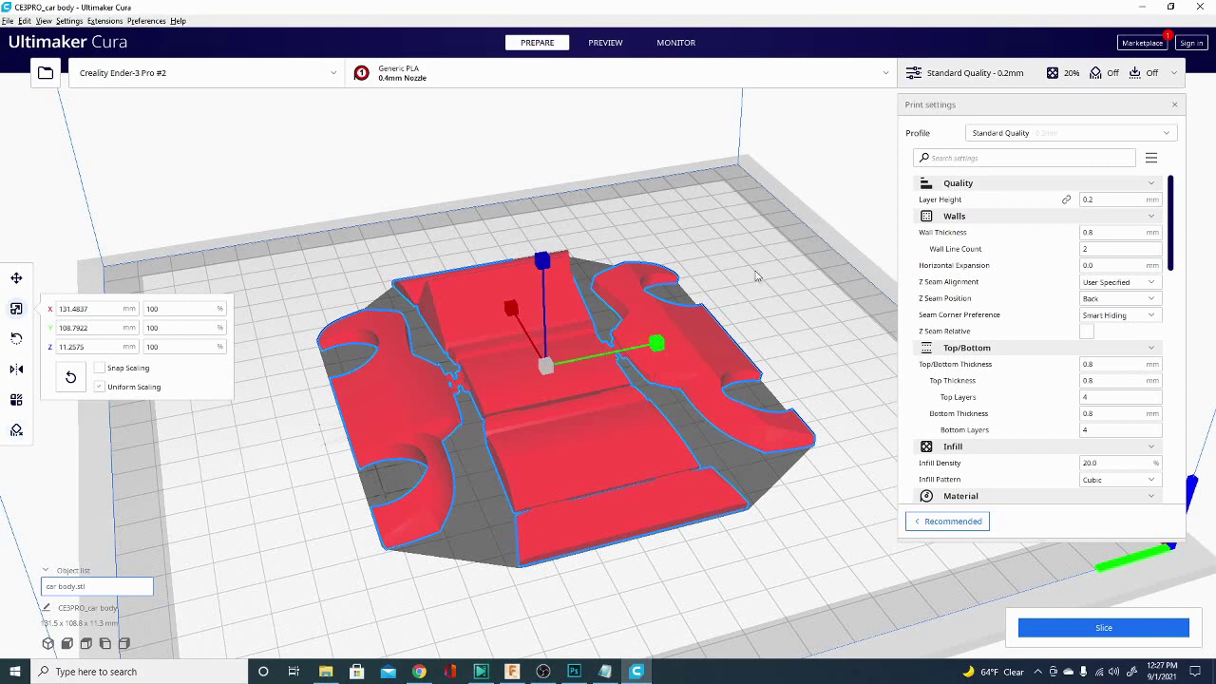
- Reopen Help > What's New and page forward to the fourth page, the Talking Additive podcast
{"action": "left_click", "coordinate": [179, 21]}
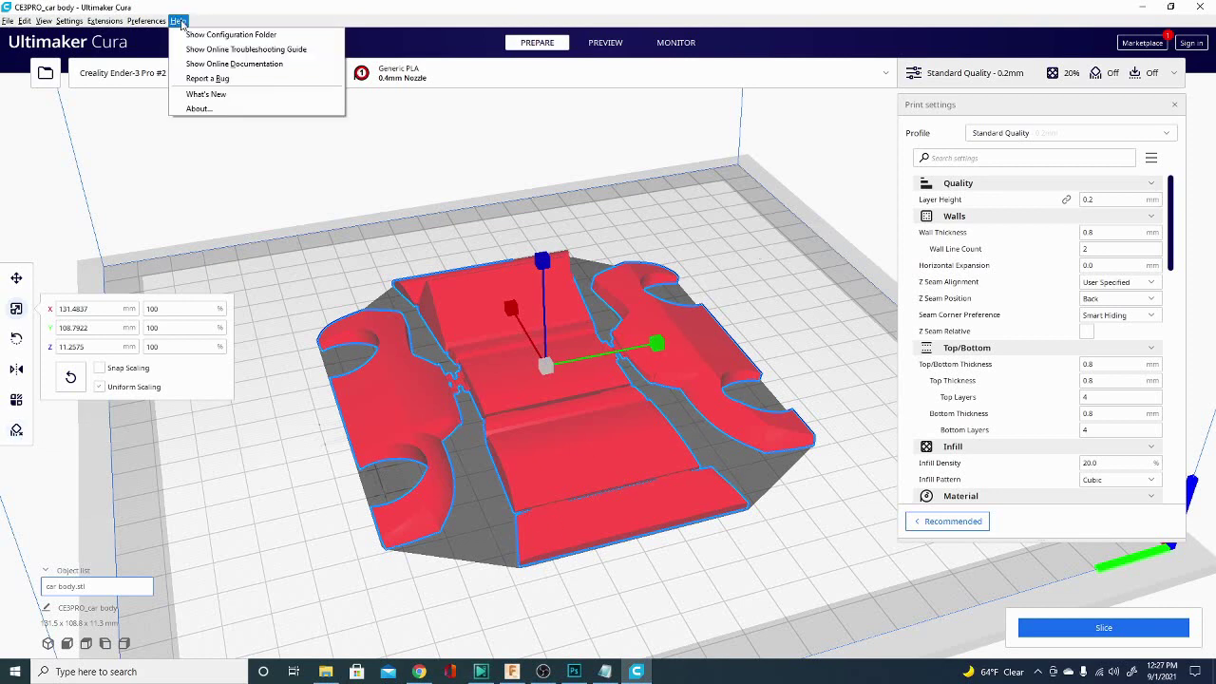
{"action": "left_click", "coordinate": [199, 99]}
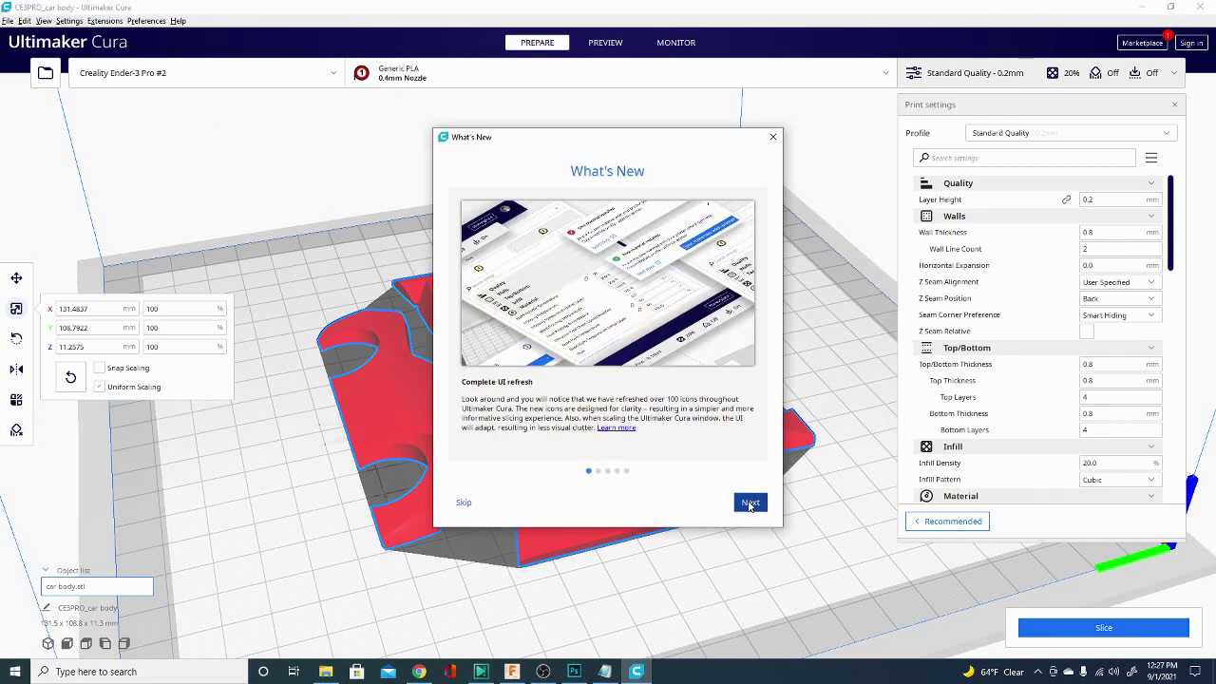
{"action": "left_click", "coordinate": [750, 503]}
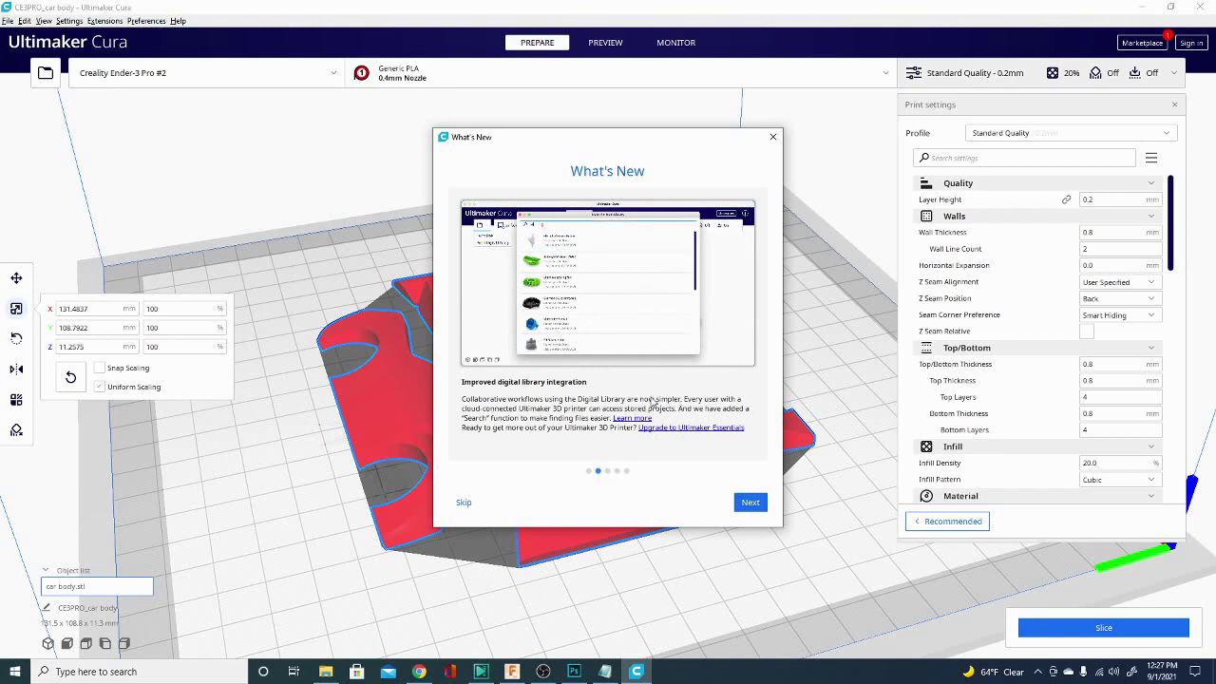
{"action": "left_click", "coordinate": [750, 504]}
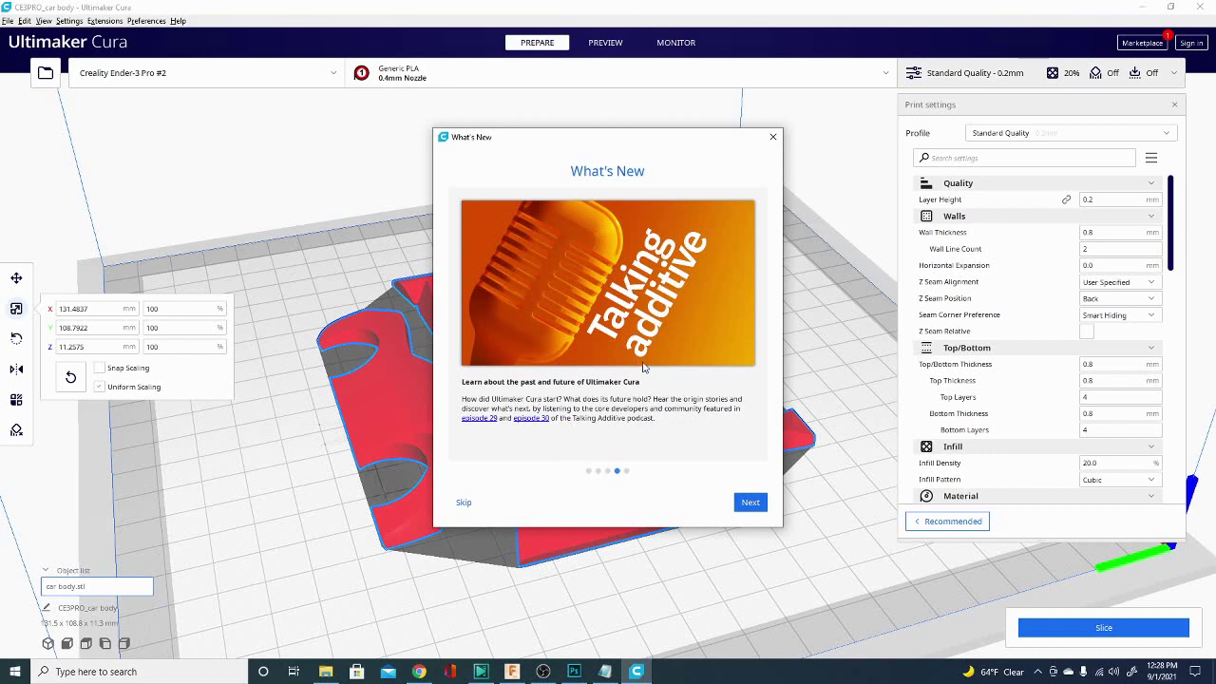
- Advance to the fifth and final What's New page, 'Get more information'
{"action": "left_click", "coordinate": [751, 504]}
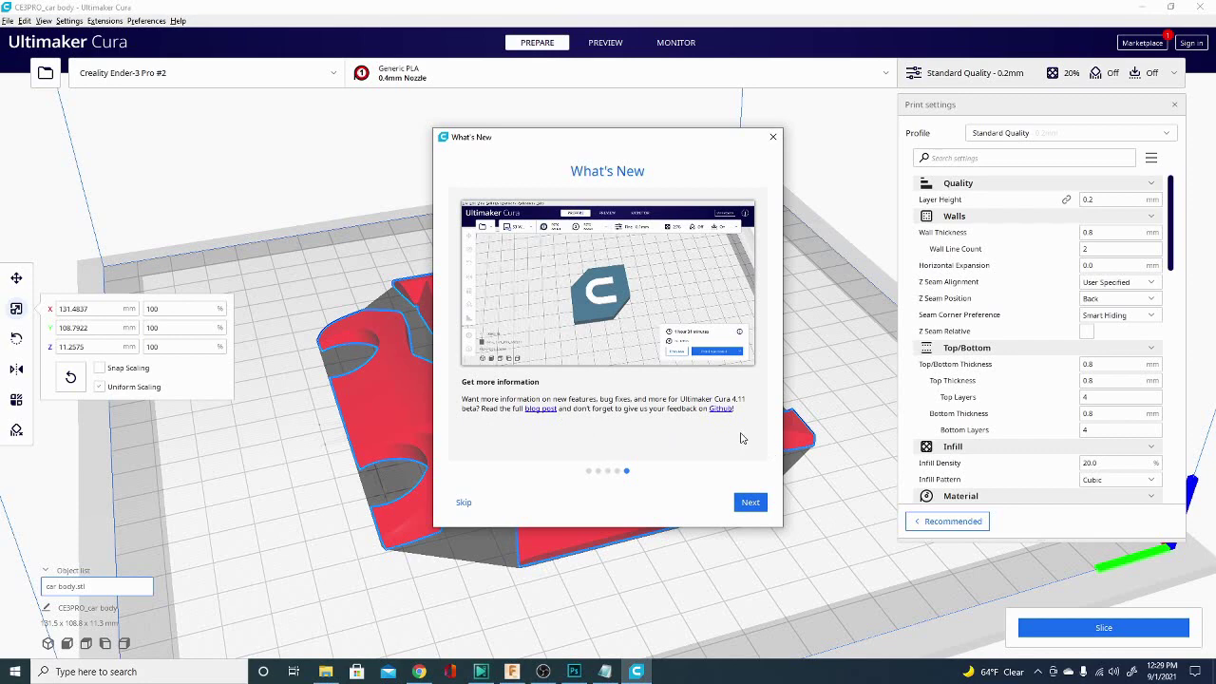
- Close the What's New dialog, then glance at the material panel, Preferences and Help menus and dismiss them
{"action": "left_click", "coordinate": [774, 138]}
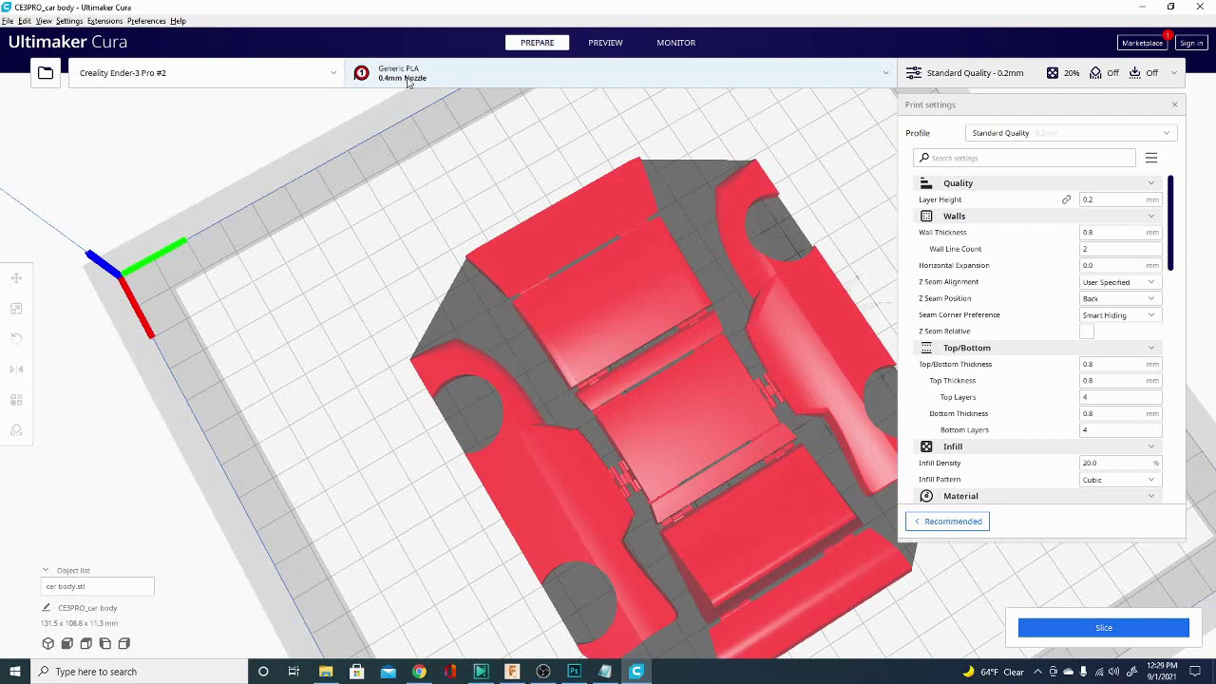
{"action": "left_click", "coordinate": [434, 84]}
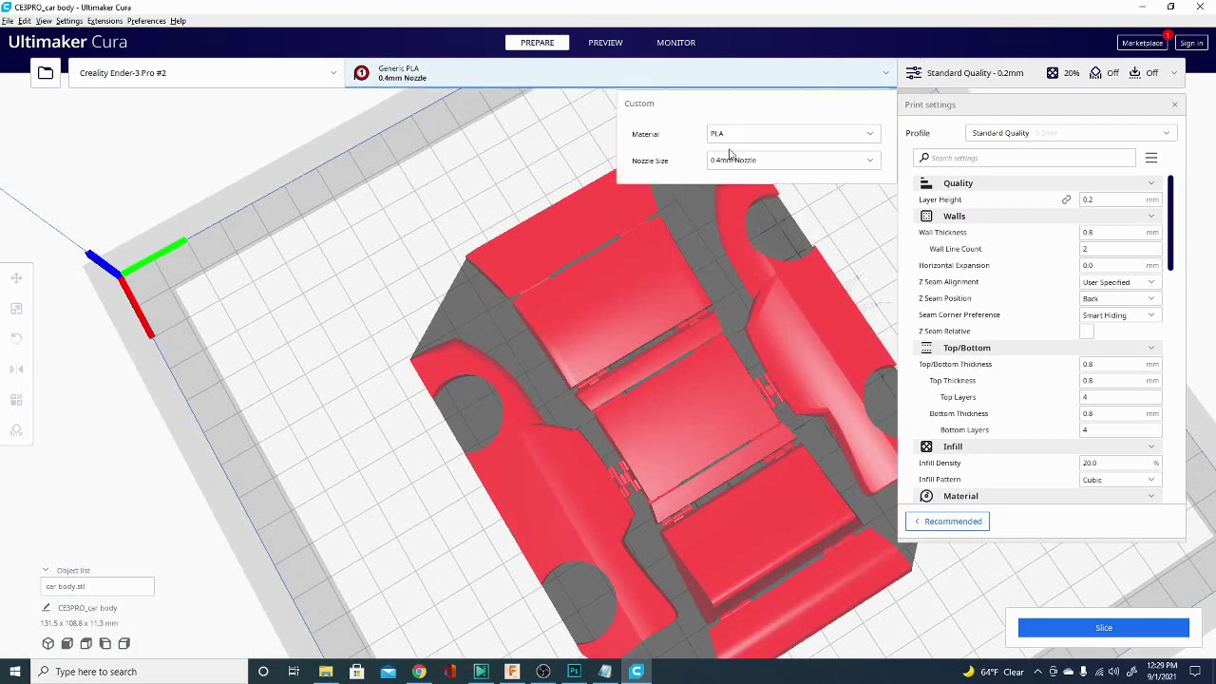
{"action": "left_click", "coordinate": [144, 20]}
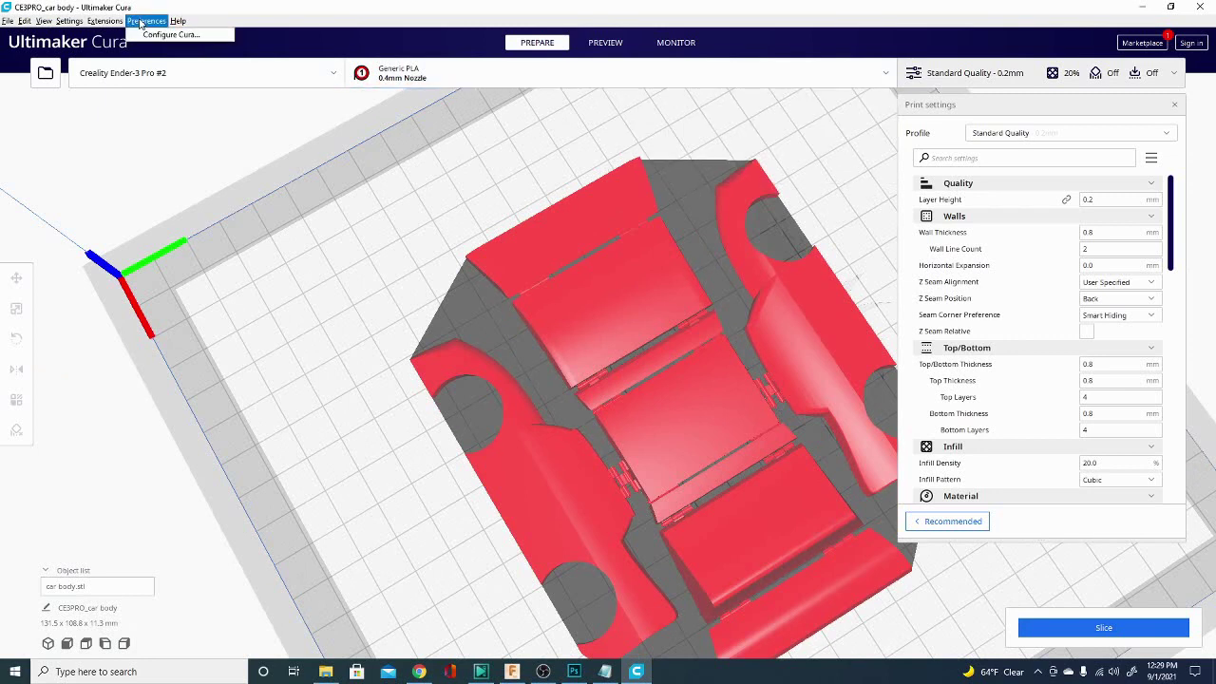
{"action": "left_click", "coordinate": [178, 21]}
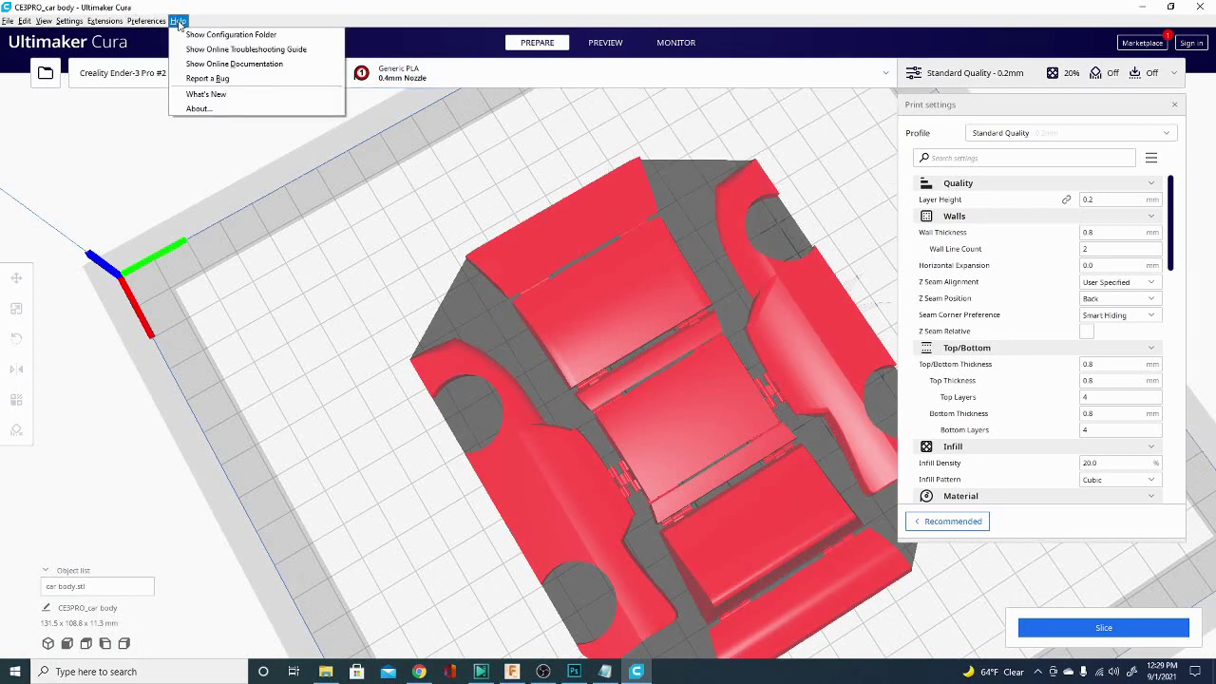
{"action": "key", "text": "Escape"}
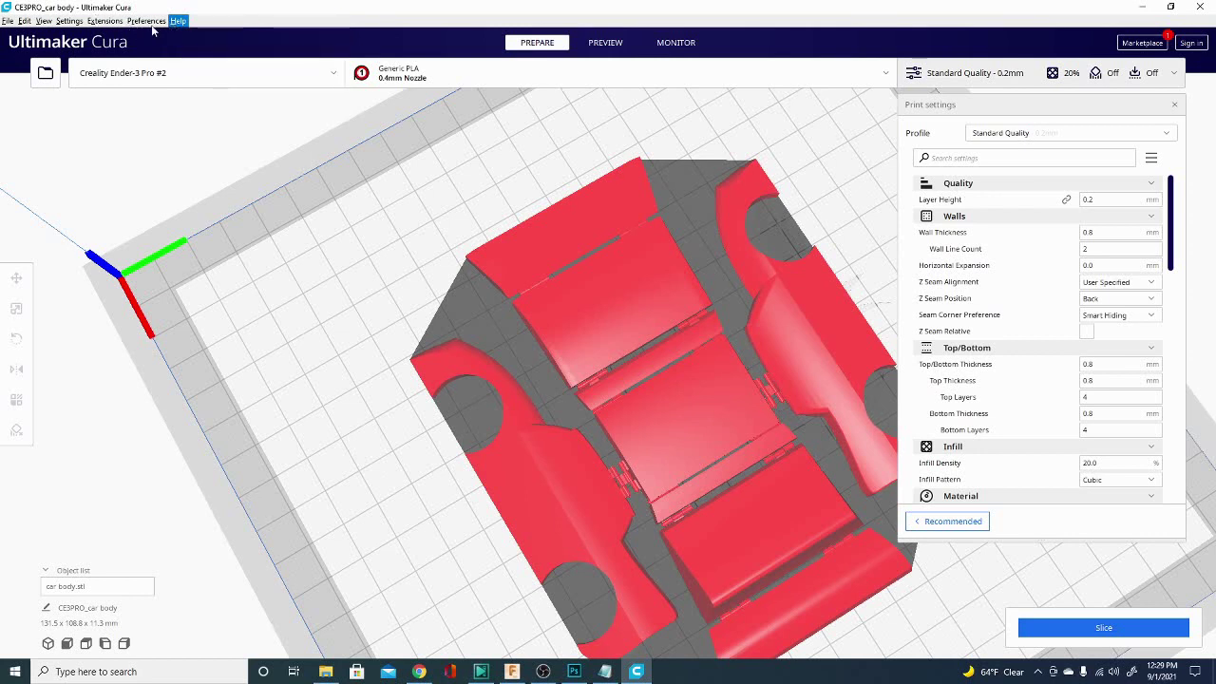
- Open Manage Materials via Settings > Extruder 1 > Material, bringing up the Preferences dialog
{"action": "left_click", "coordinate": [69, 22]}
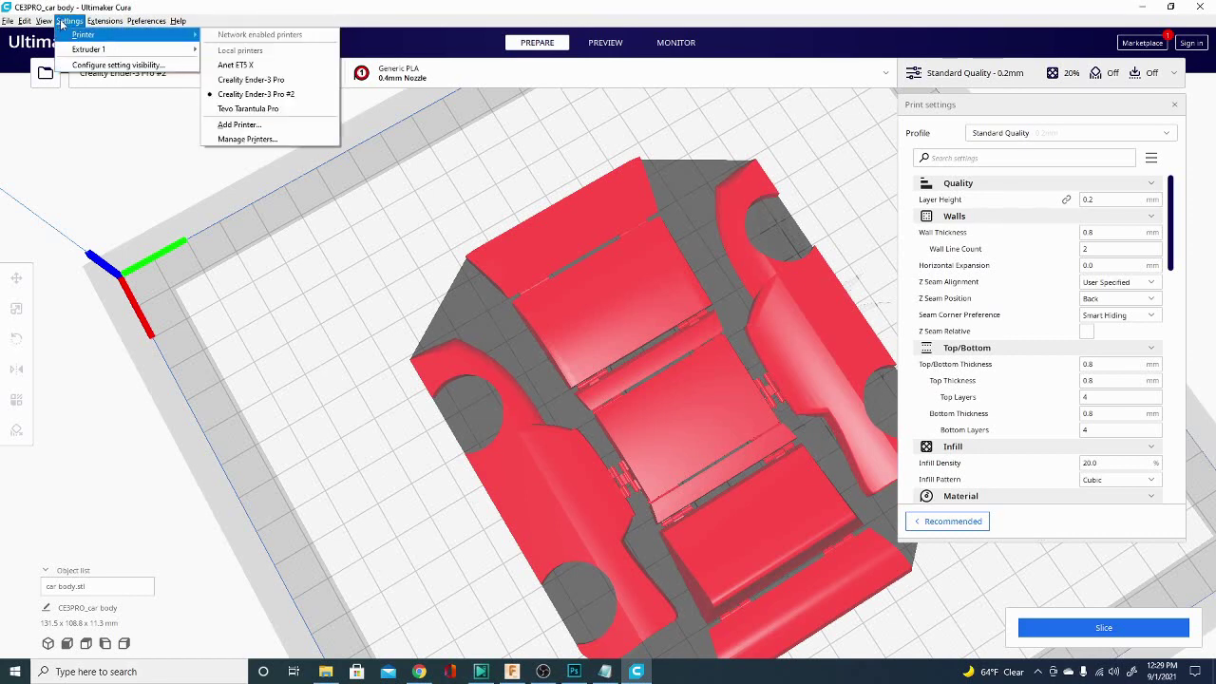
{"action": "mouse_move", "coordinate": [92, 51]}
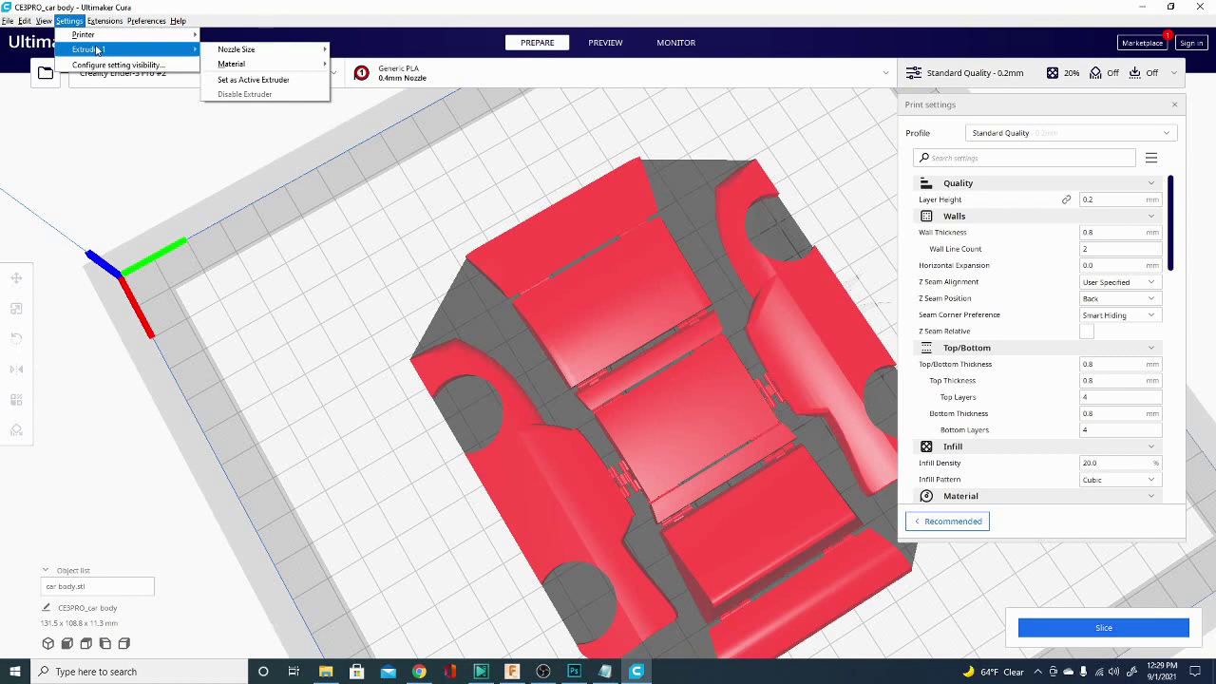
{"action": "mouse_move", "coordinate": [261, 69]}
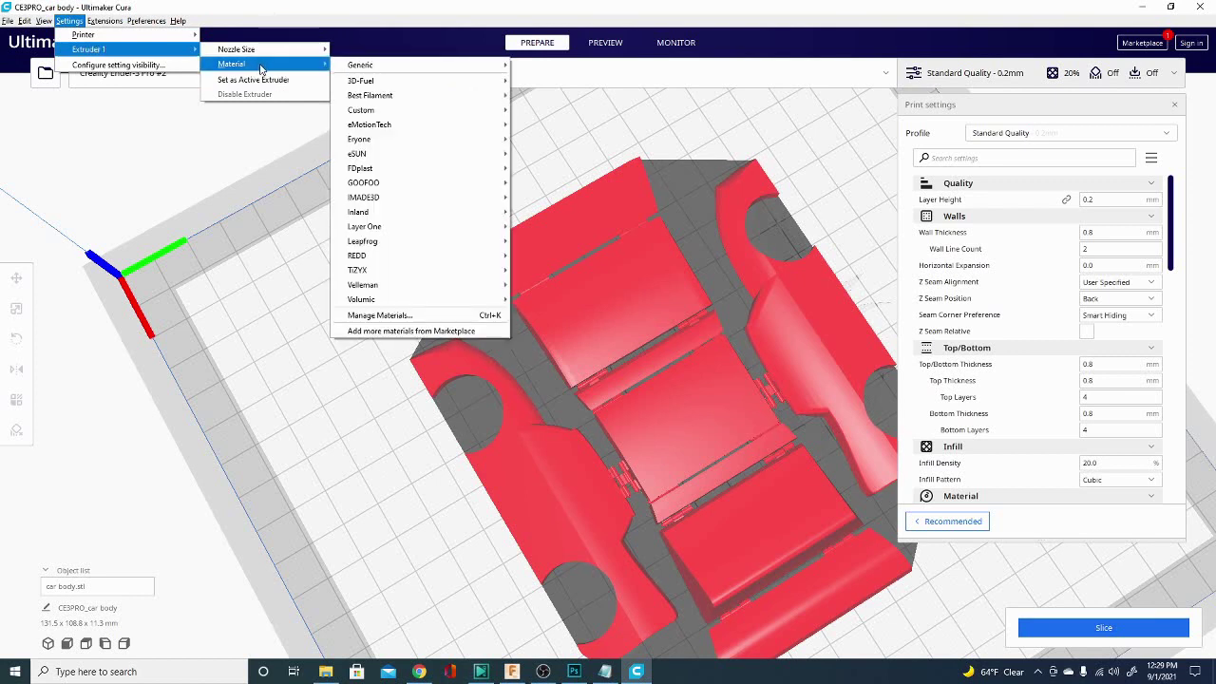
{"action": "left_click", "coordinate": [389, 320]}
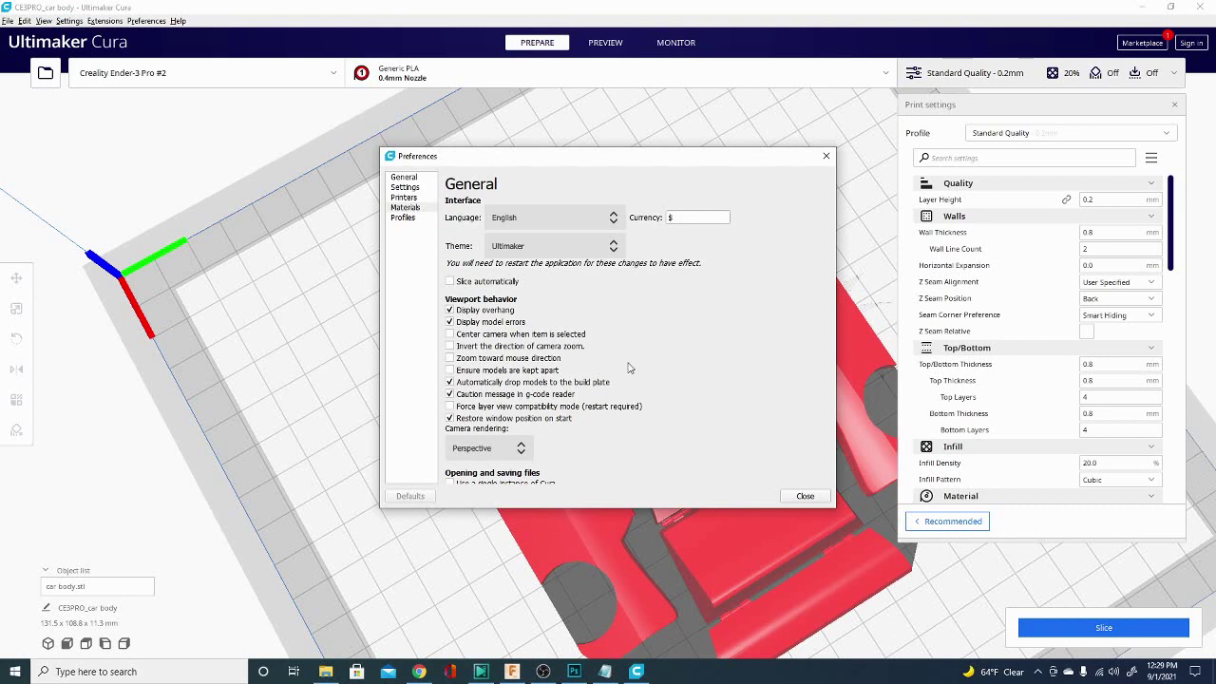
- Switch Preferences to the Materials page, reposition the window and scroll the materials list
{"action": "left_click", "coordinate": [423, 209]}
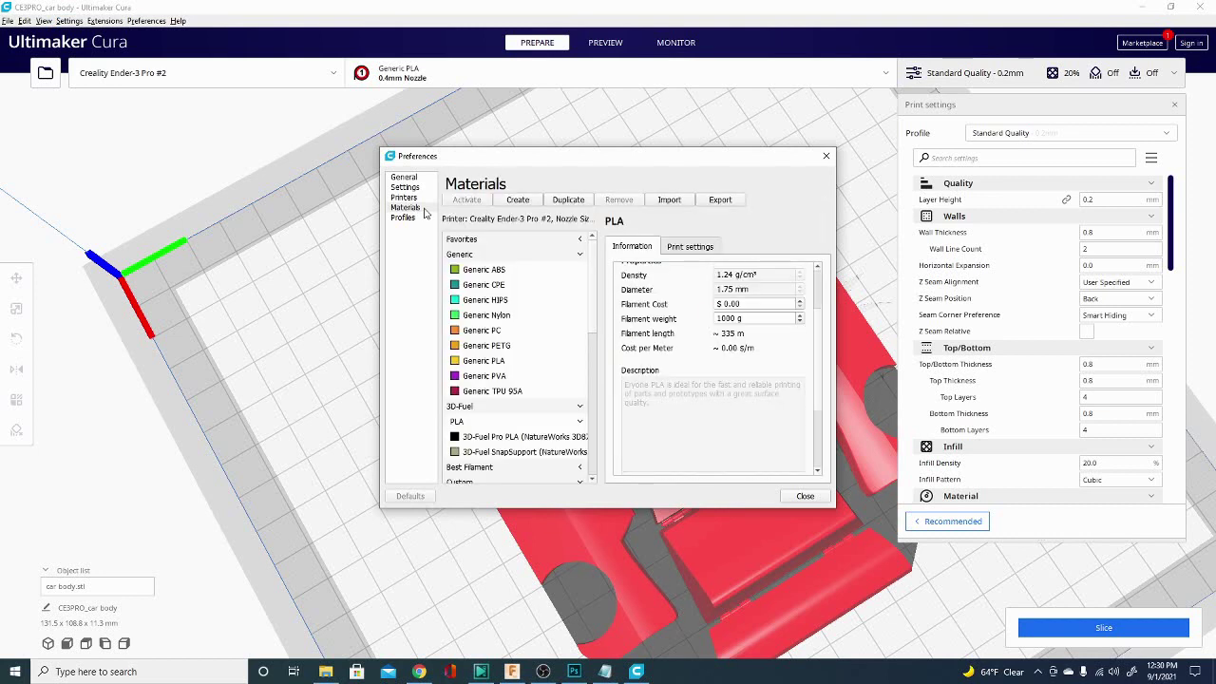
{"action": "scroll", "coordinate": [723, 383], "scroll_direction": "up", "scroll_amount": 2}
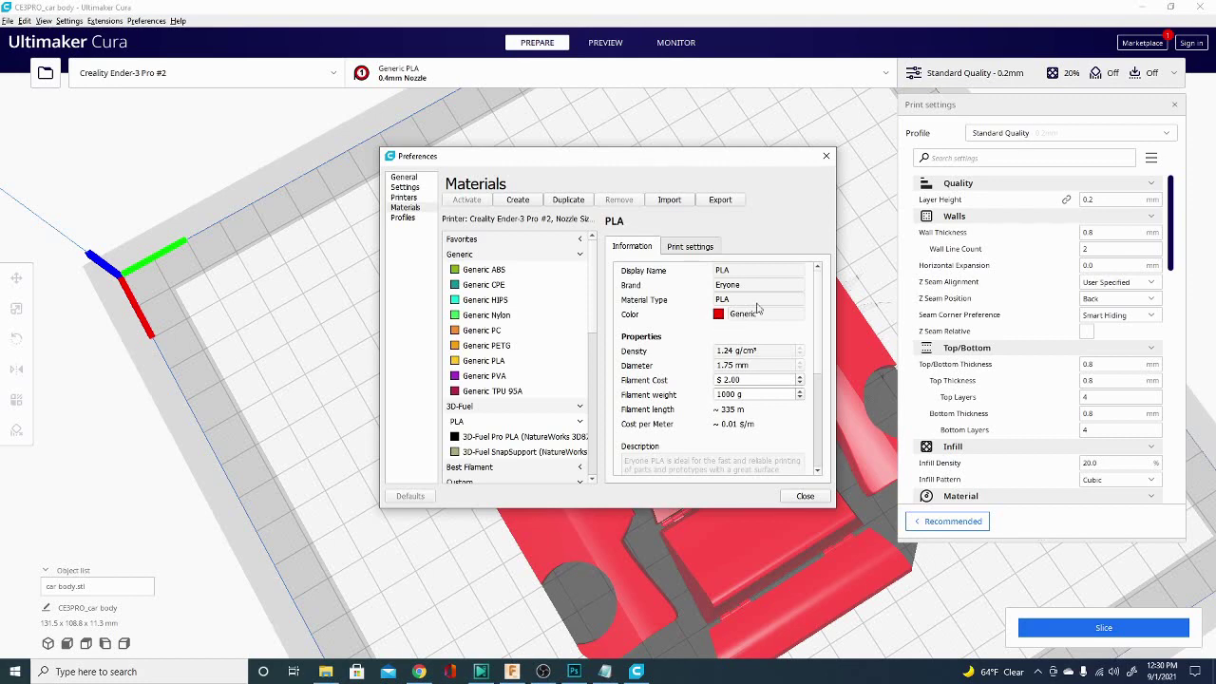
{"action": "left_click_drag", "start_coordinate": [659, 158], "coordinate": [529, 144]}
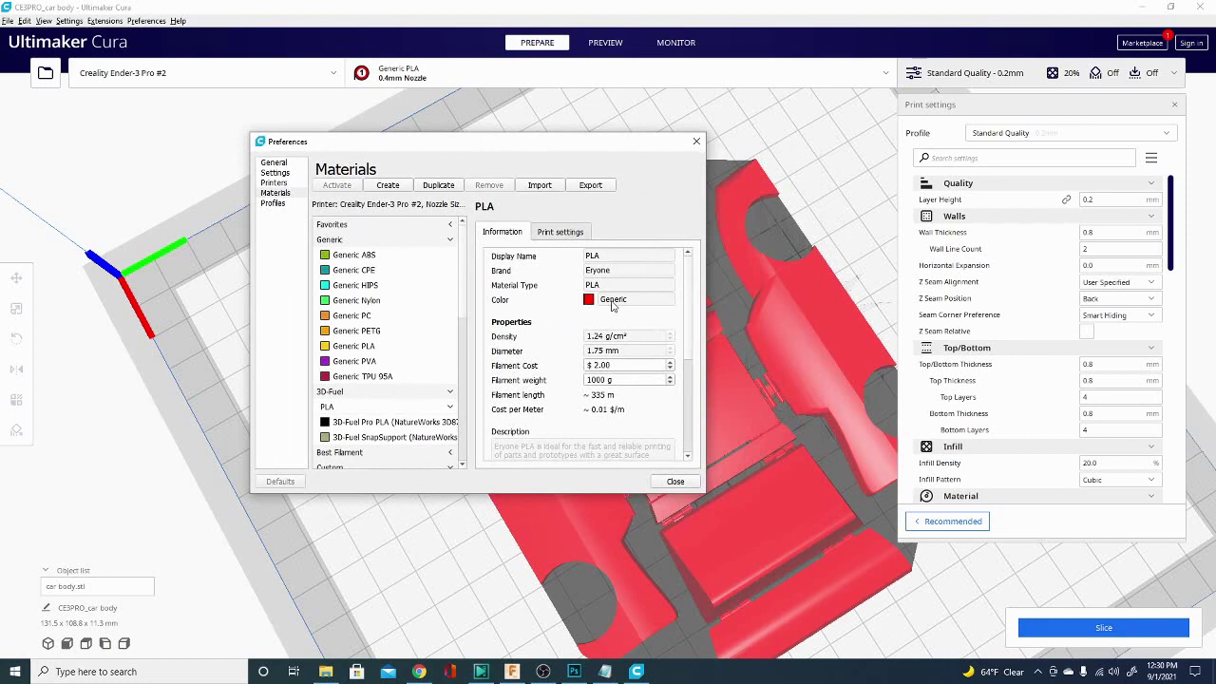
{"action": "scroll", "coordinate": [613, 304], "scroll_direction": "down", "scroll_amount": 2}
{"action": "scroll", "coordinate": [615, 304], "scroll_direction": "up", "scroll_amount": 2}
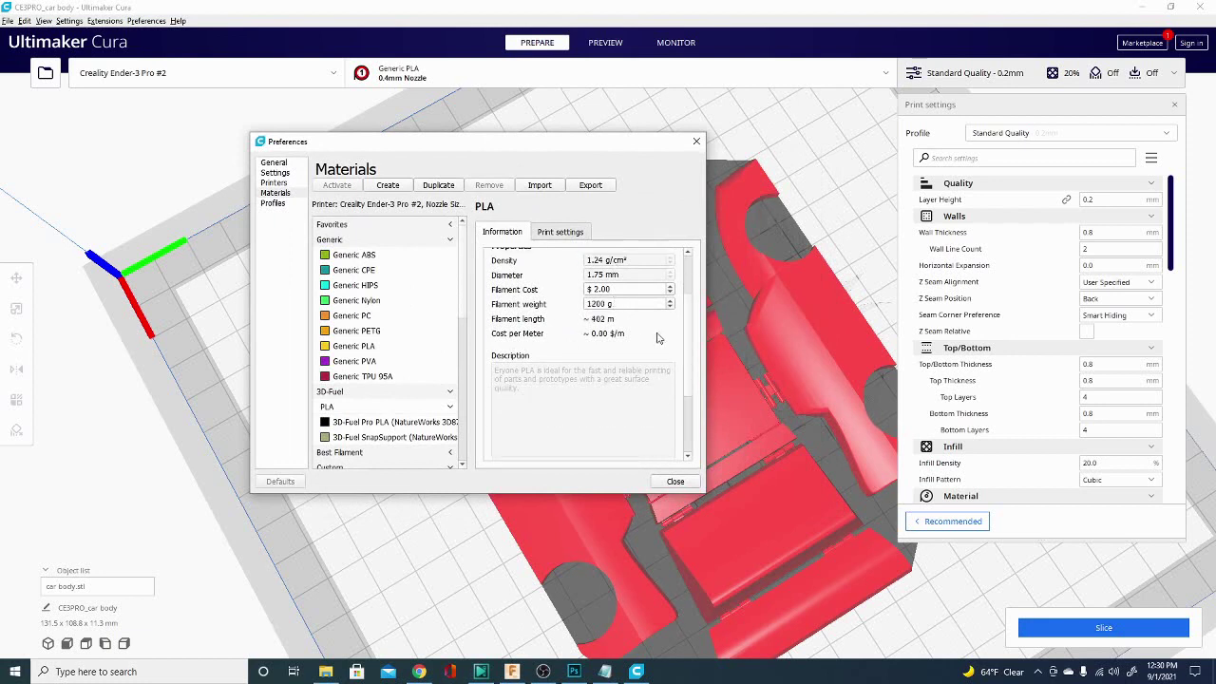
{"action": "scroll", "coordinate": [662, 338], "scroll_direction": "up", "scroll_amount": 4}
{"action": "scroll", "coordinate": [569, 283], "scroll_direction": "up", "scroll_amount": 2}
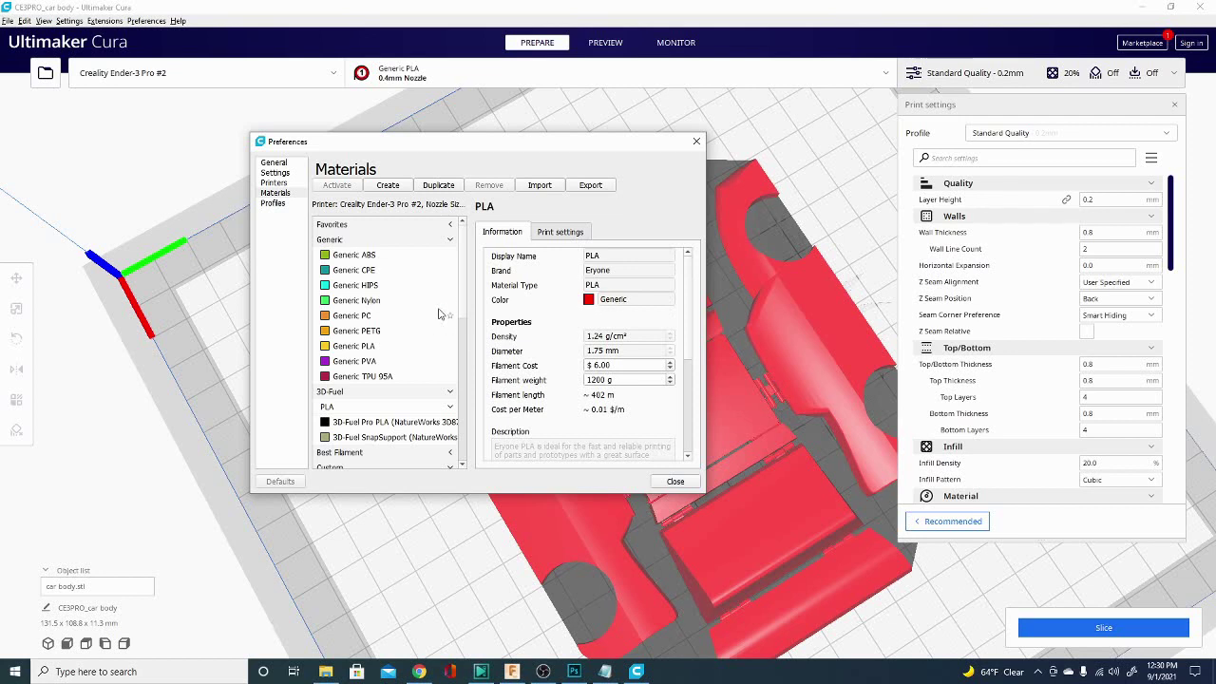
{"action": "left_click_drag", "start_coordinate": [465, 309], "coordinate": [464, 381]}
- Change the Custom Material's colour to a fully saturated bright green, #00ff40
{"action": "left_click", "coordinate": [389, 300]}
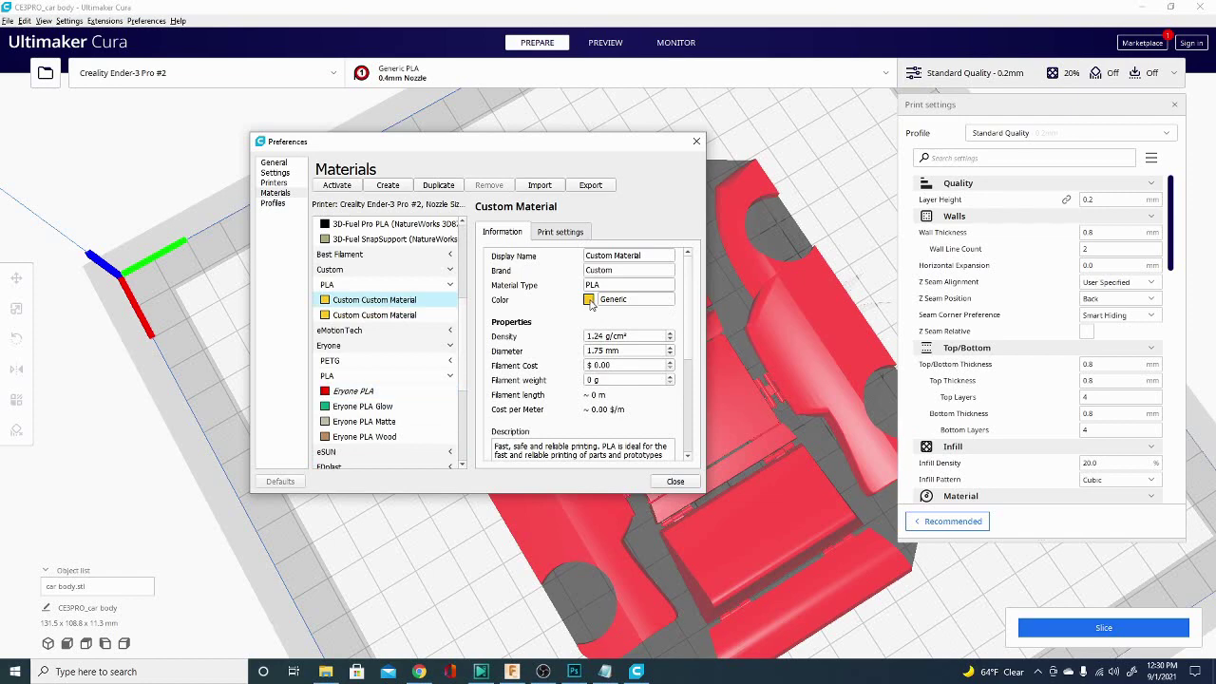
{"action": "left_click", "coordinate": [588, 300]}
{"action": "left_click", "coordinate": [680, 279]}
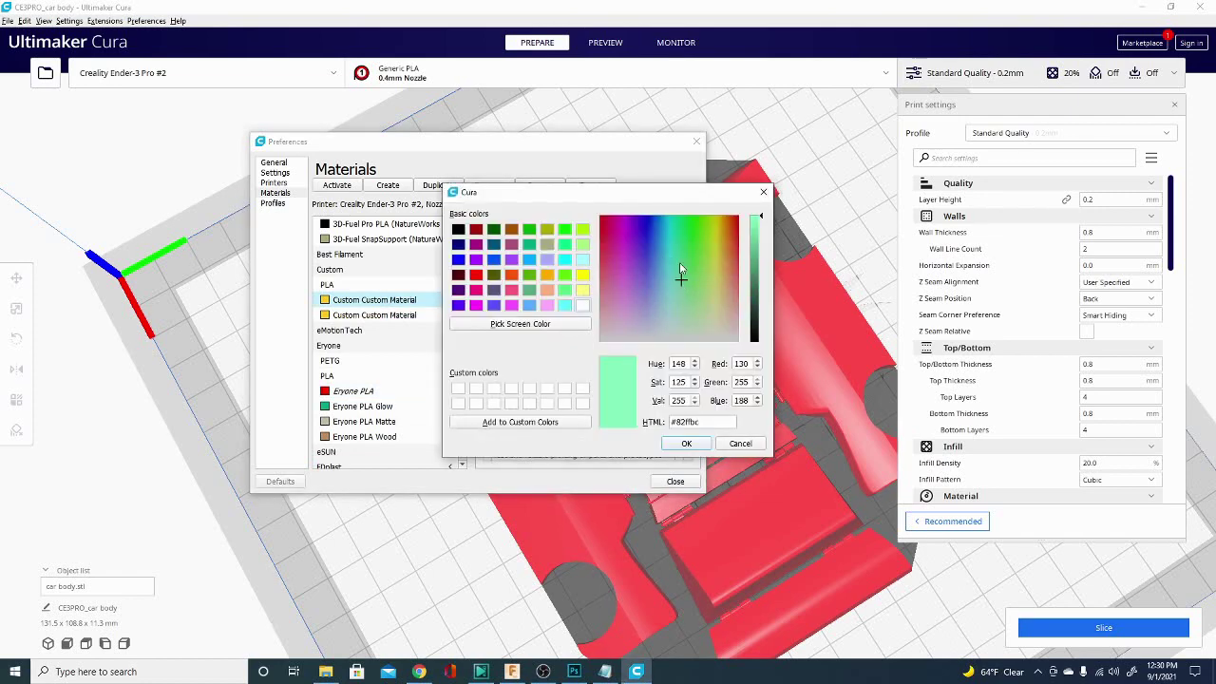
{"action": "left_click_drag", "start_coordinate": [680, 265], "coordinate": [691, 220]}
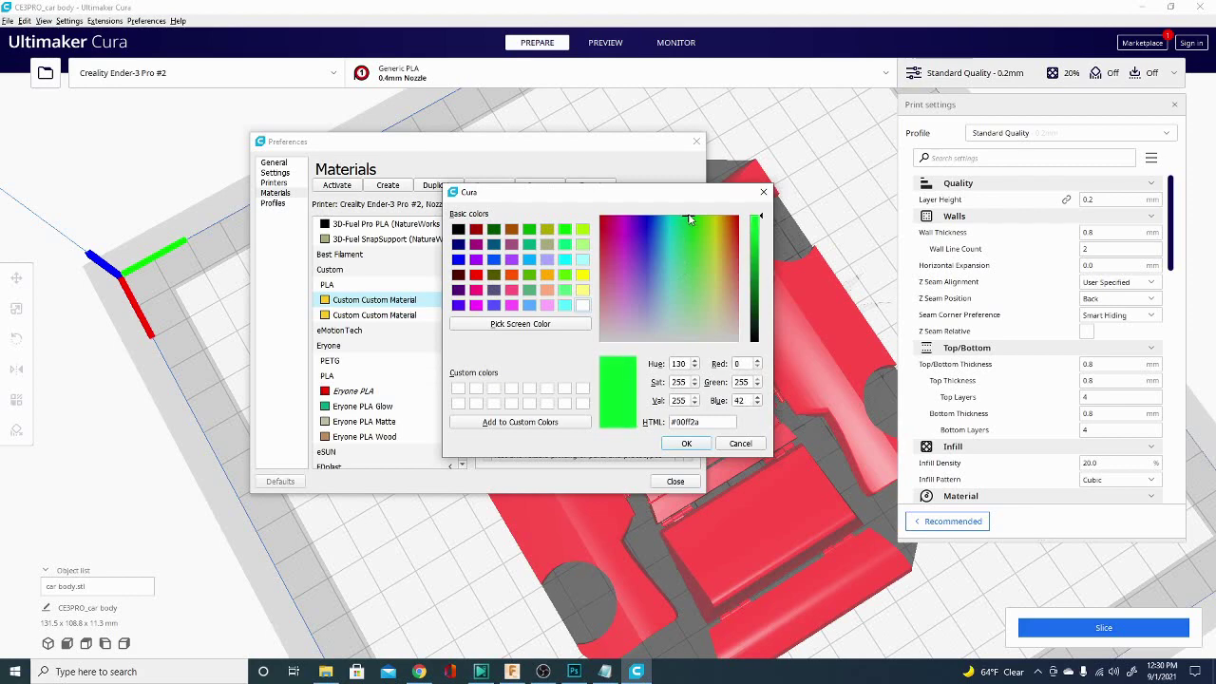
{"action": "left_click", "coordinate": [685, 444]}
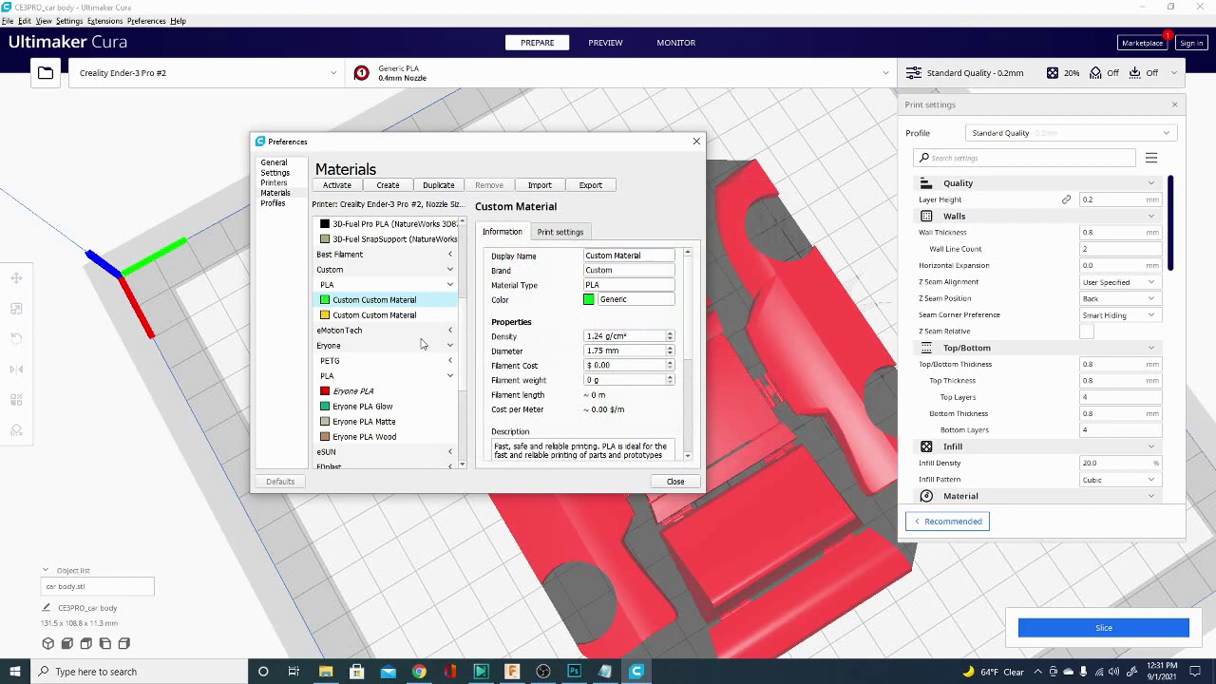
{"action": "scroll", "coordinate": [422, 344], "scroll_direction": "up", "scroll_amount": 2}
{"action": "scroll", "coordinate": [421, 372], "scroll_direction": "up", "scroll_amount": 2}
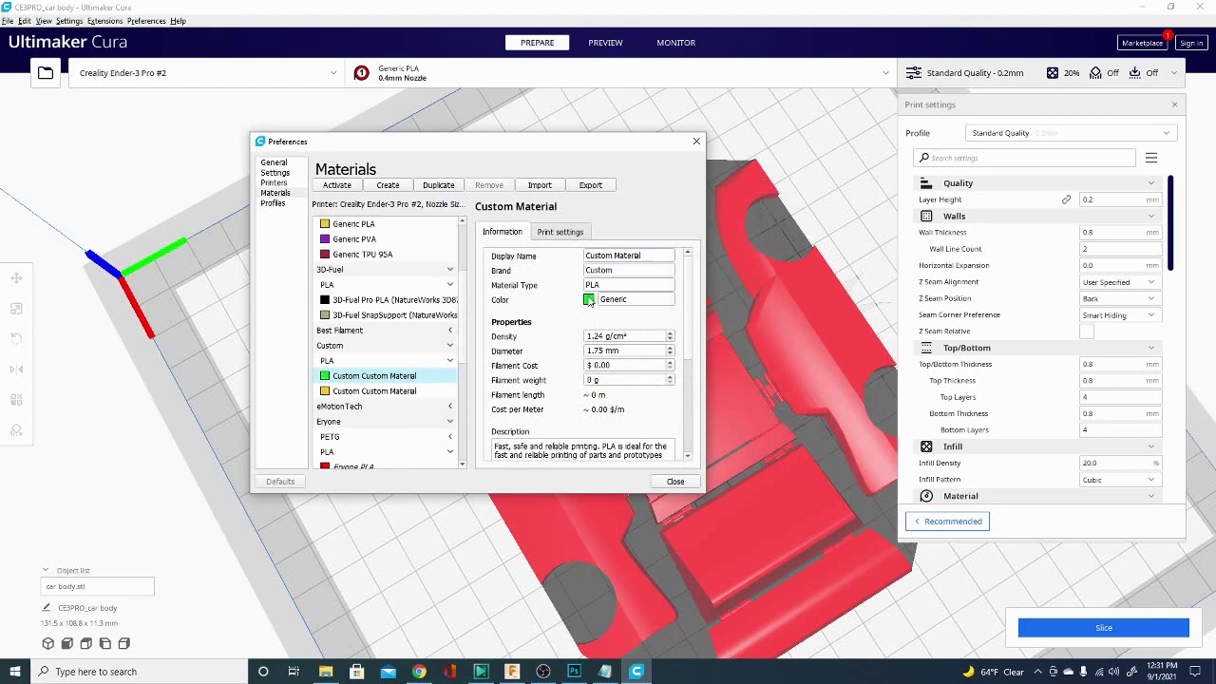
- Close Preferences and set Custom > PLA > Custom Material as the active material
{"action": "left_click", "coordinate": [678, 484]}
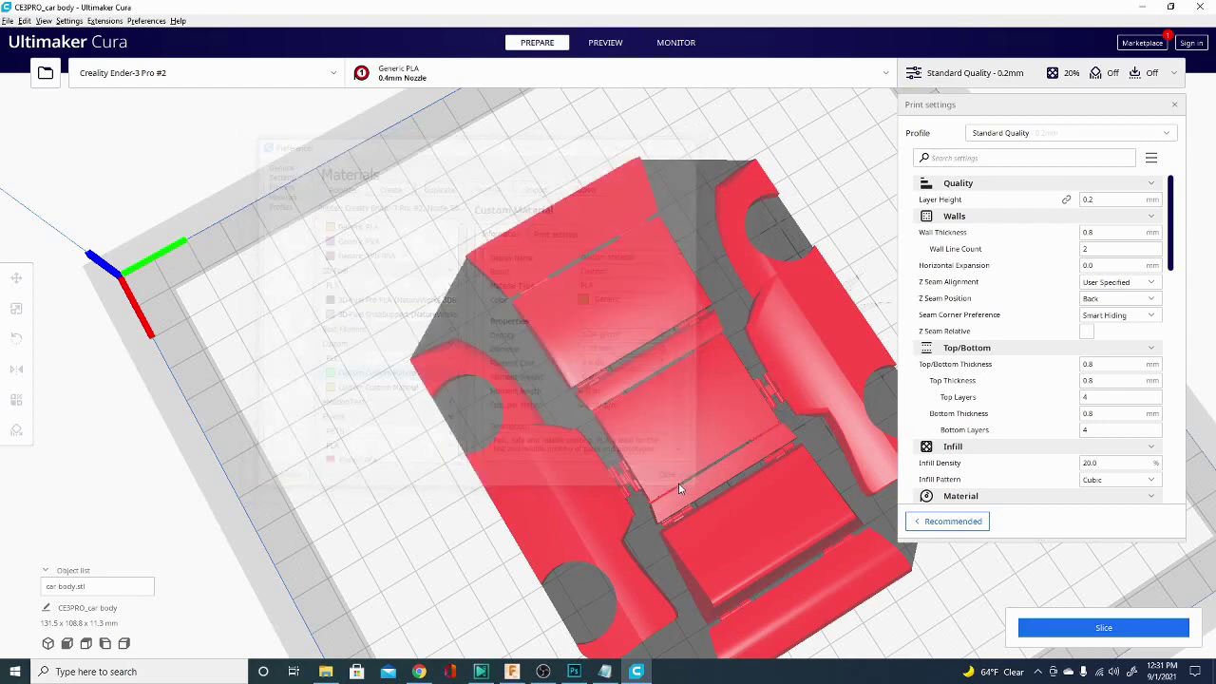
{"action": "left_click", "coordinate": [433, 80]}
{"action": "left_click", "coordinate": [755, 133]}
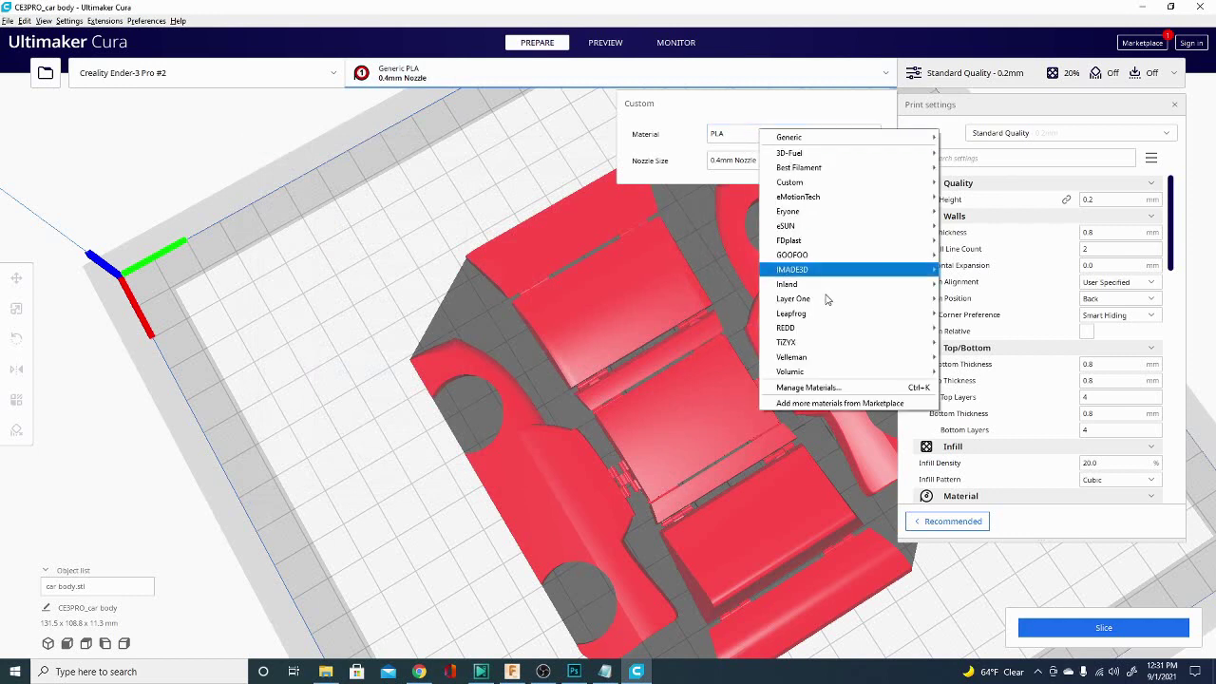
{"action": "mouse_move", "coordinate": [819, 156]}
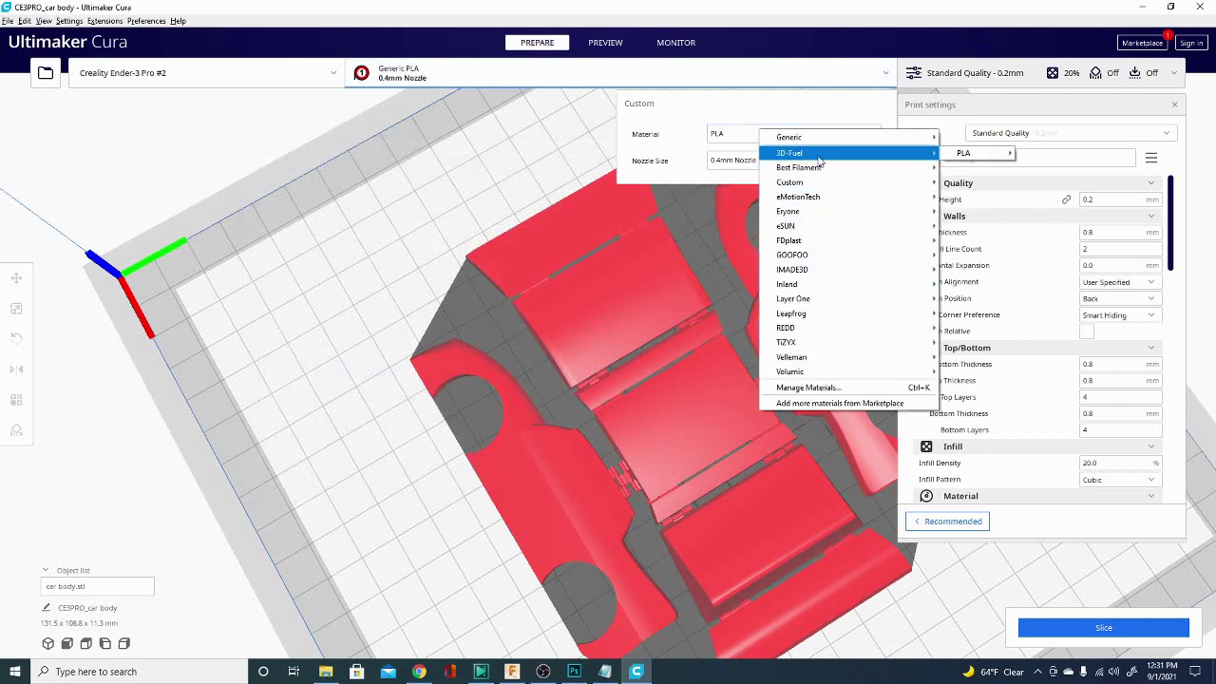
{"action": "mouse_move", "coordinate": [955, 155]}
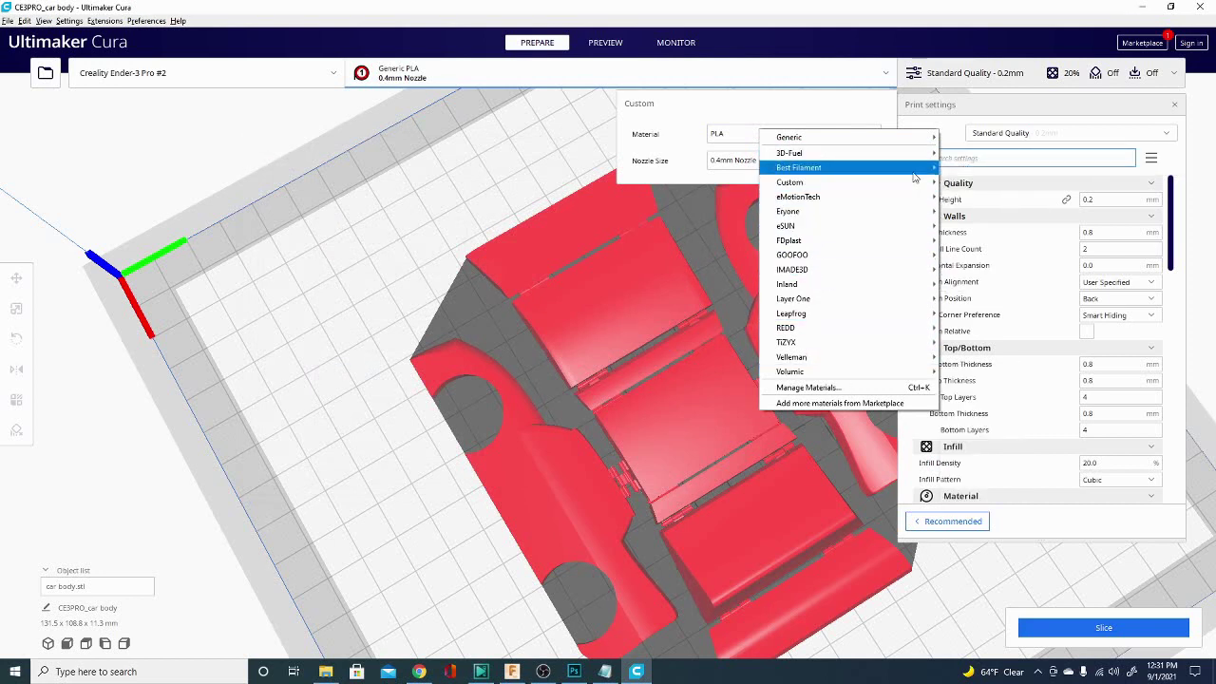
{"action": "mouse_move", "coordinate": [936, 183]}
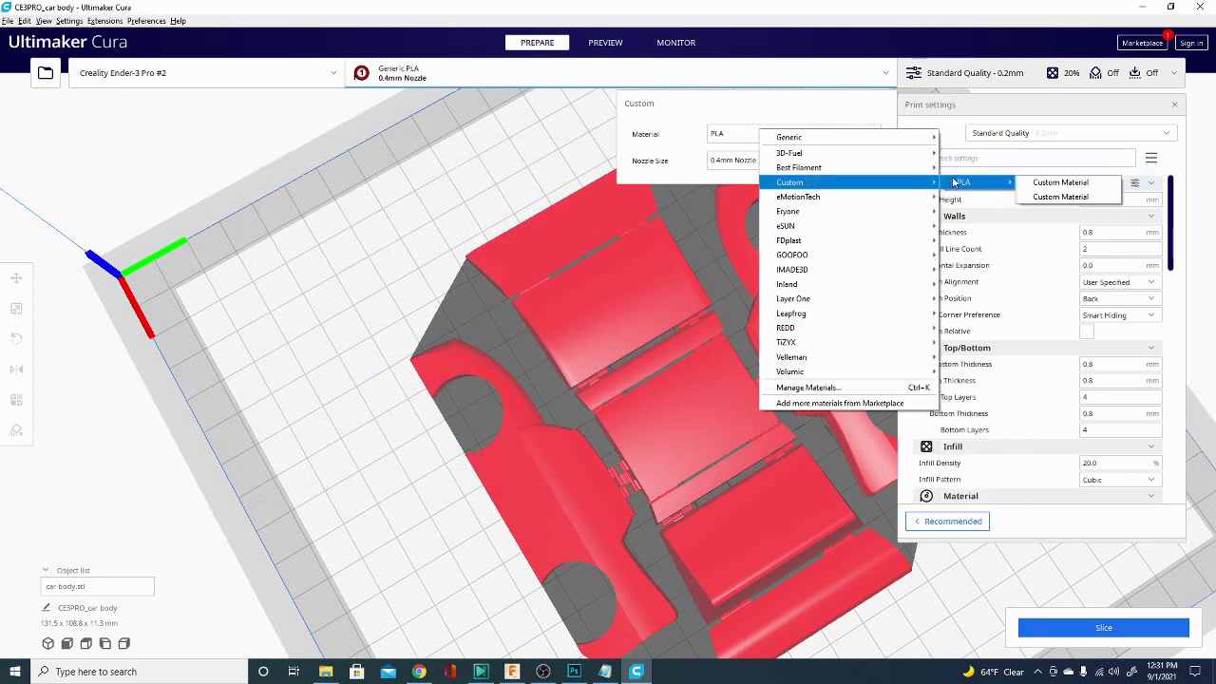
{"action": "left_click", "coordinate": [1054, 188]}
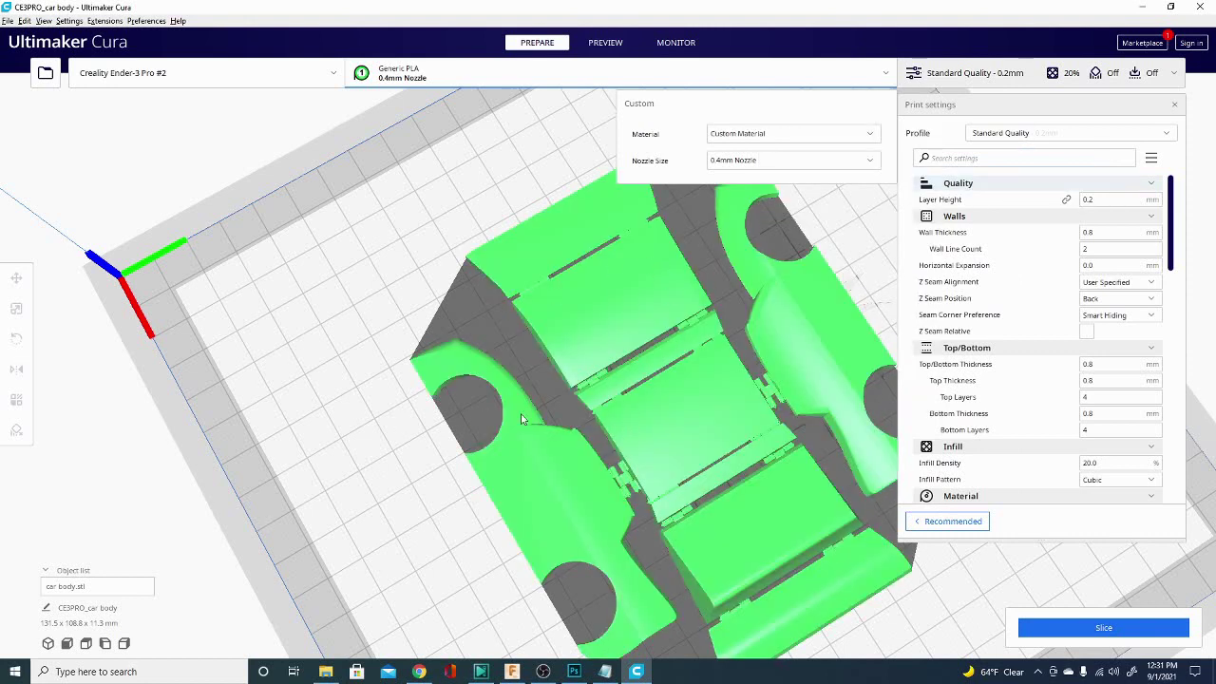
- Close the material panel, deselect the car body and orbit underneath to reveal red overhangs
{"action": "left_click", "coordinate": [315, 454]}
{"action": "right_click", "coordinate": [344, 413]}
{"action": "key", "text": "ctrl+a"}
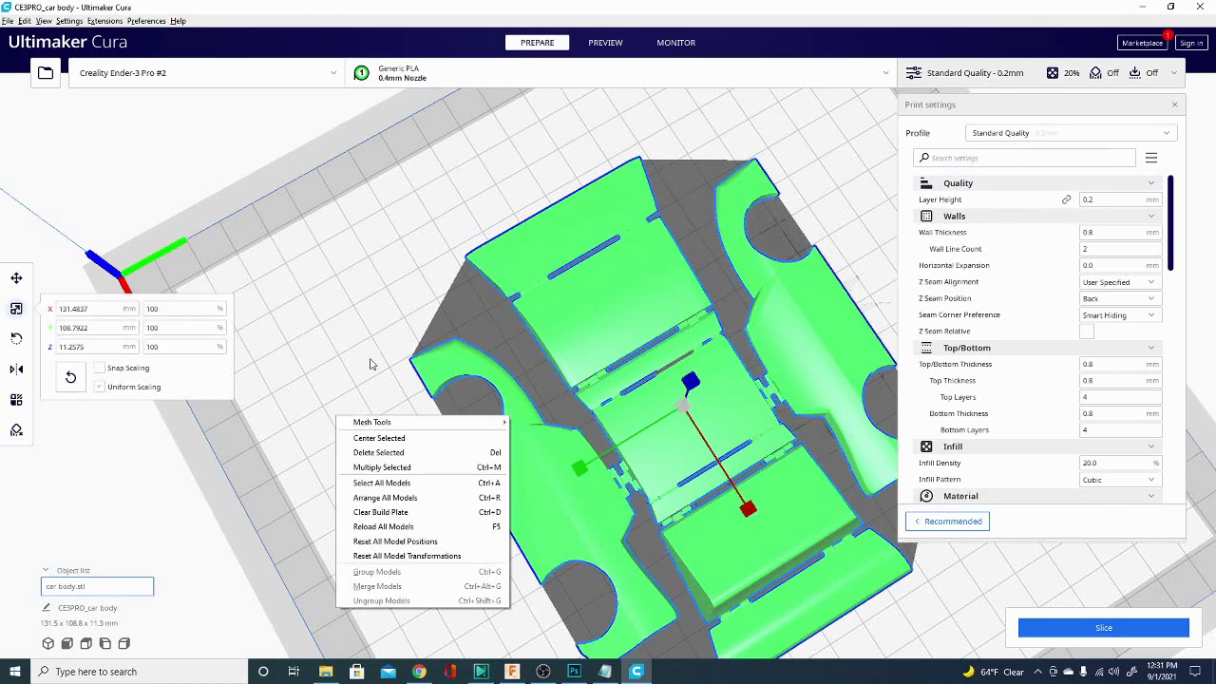
{"action": "left_click", "coordinate": [343, 366]}
{"action": "right_click_drag", "start_coordinate": [375, 408], "coordinate": [506, 182]}
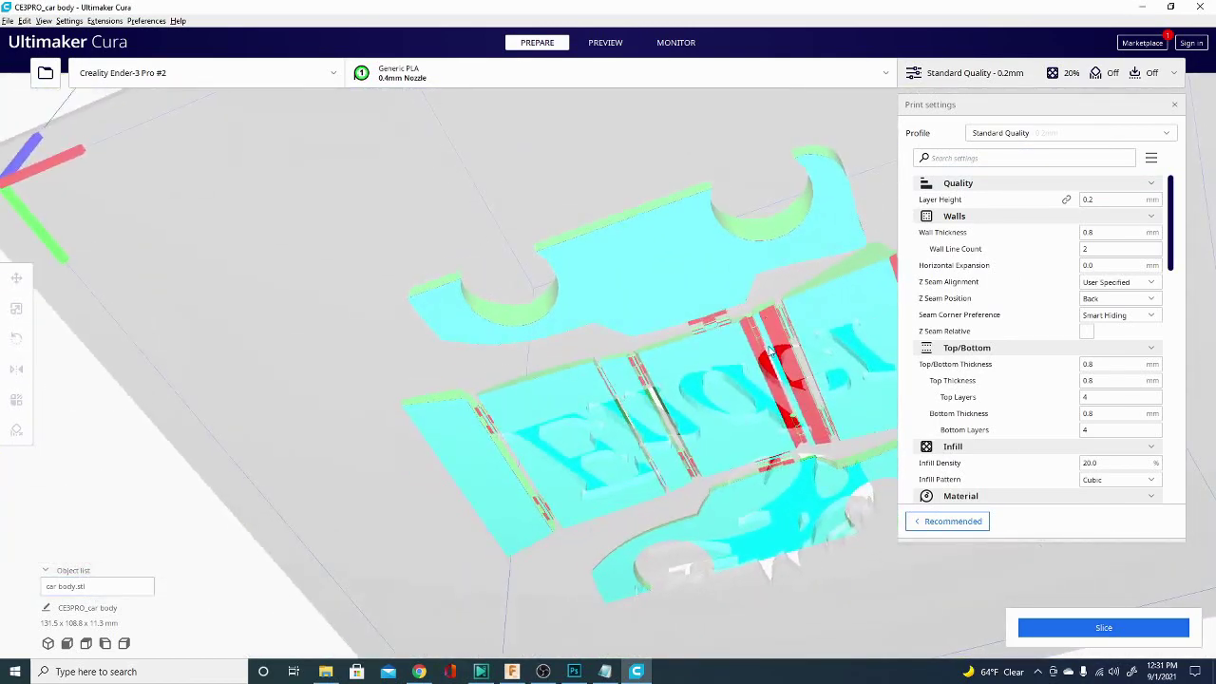